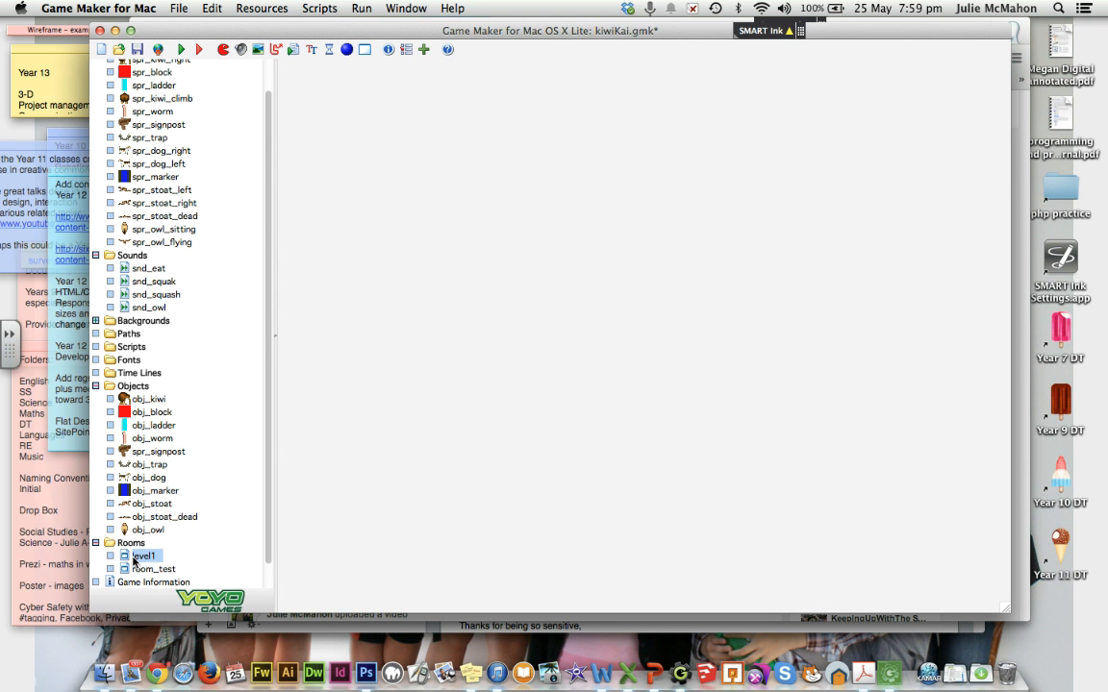
Run the game, walk the kiwi off its starting ledge to check how the room displays, and close the game window
click(181, 49)
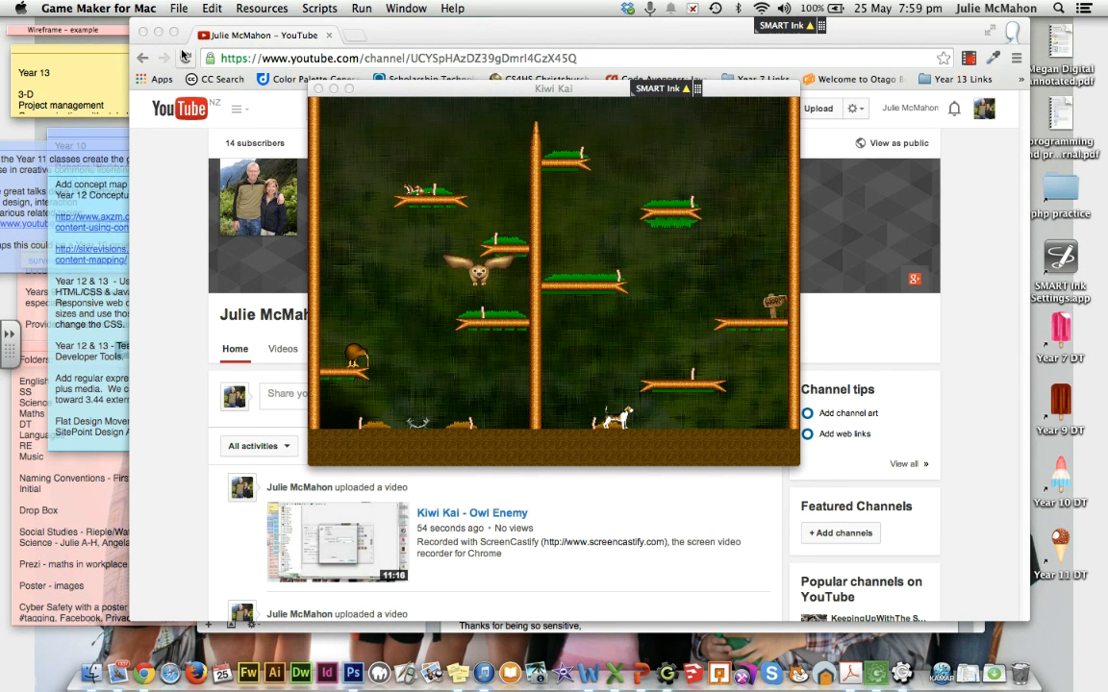
click(404, 102)
key(Right)
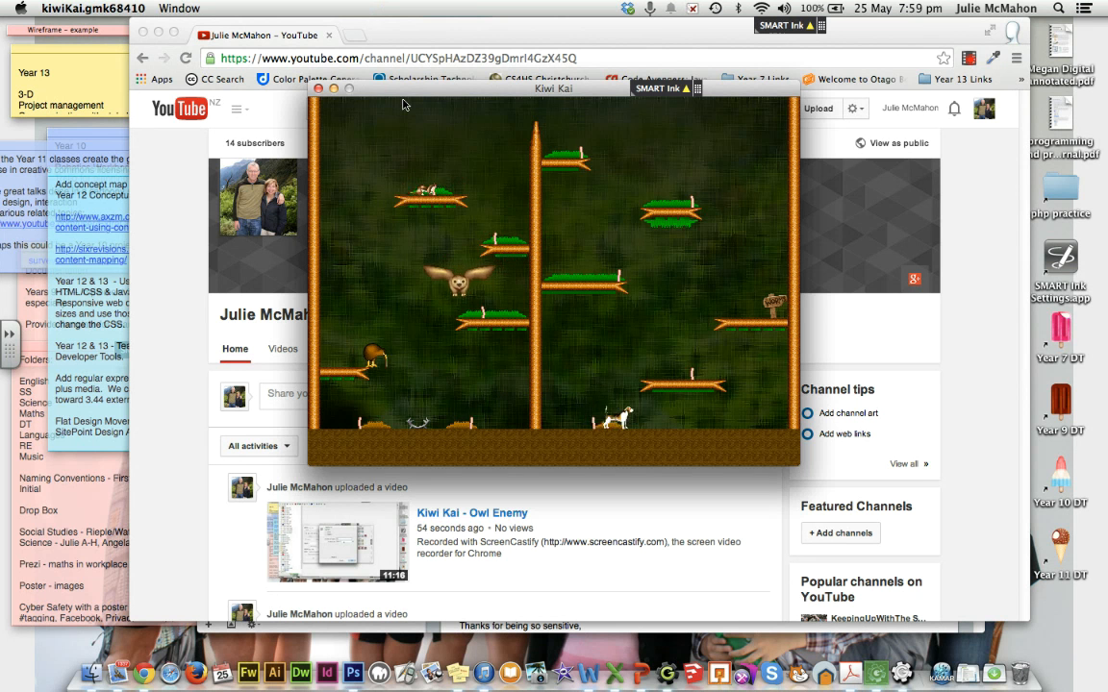
key(Right)
key(Left)
key(Right)
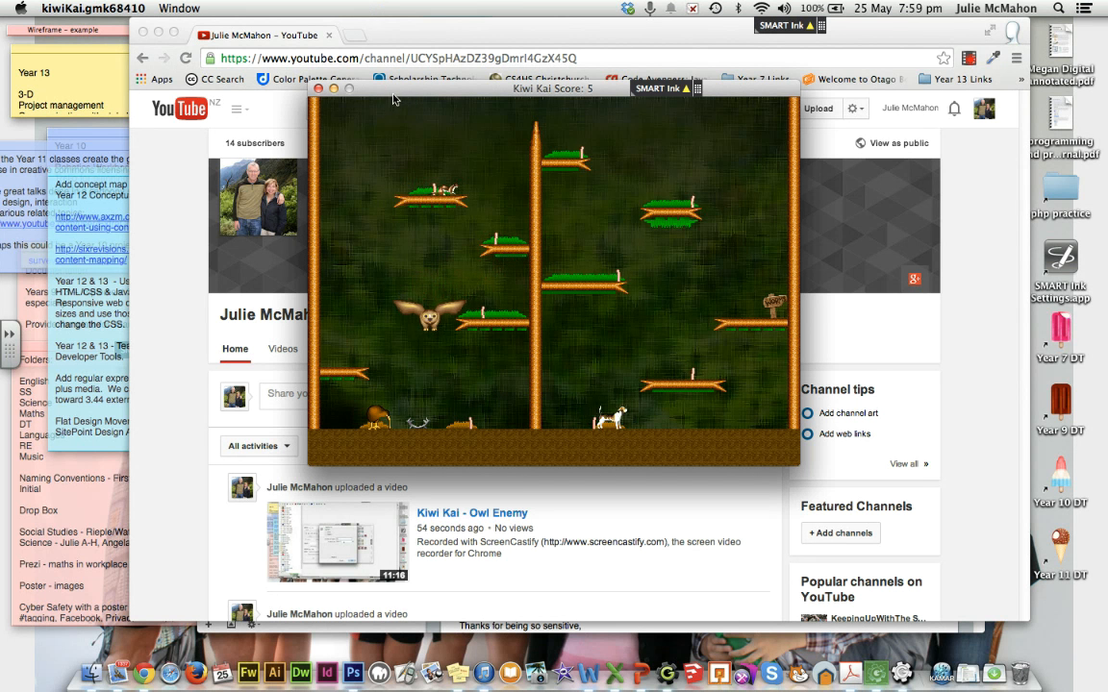
click(318, 88)
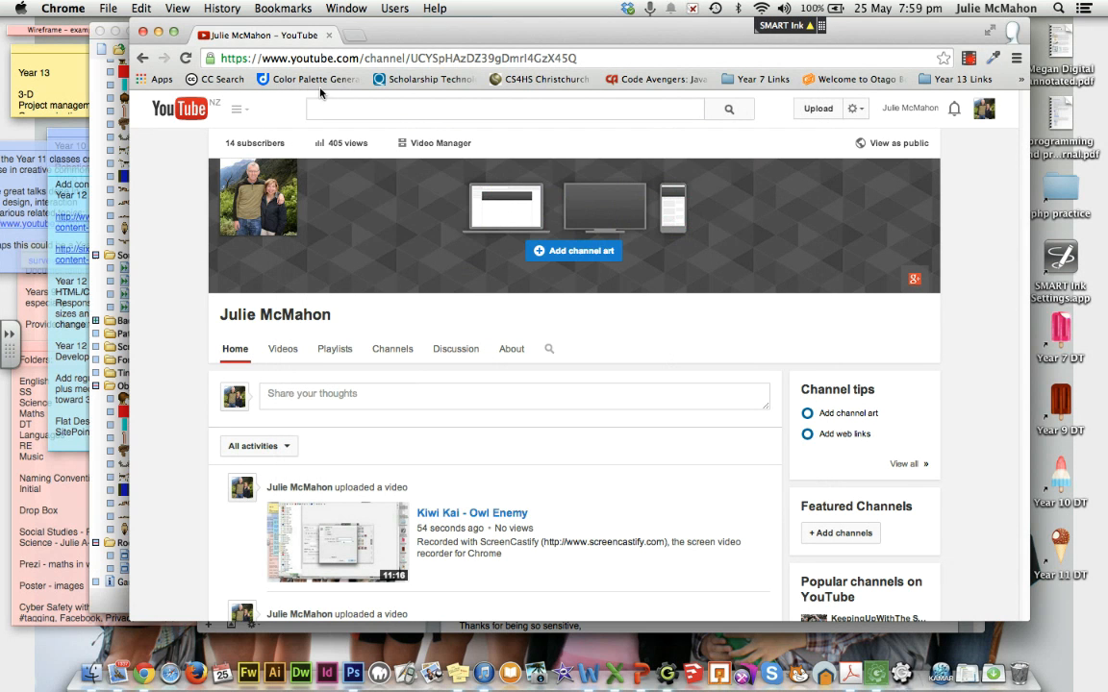
Return to Game Maker, open the level1 room, and enlarge and reposition its properties window to show the whole level
click(100, 298)
double_click(140, 556)
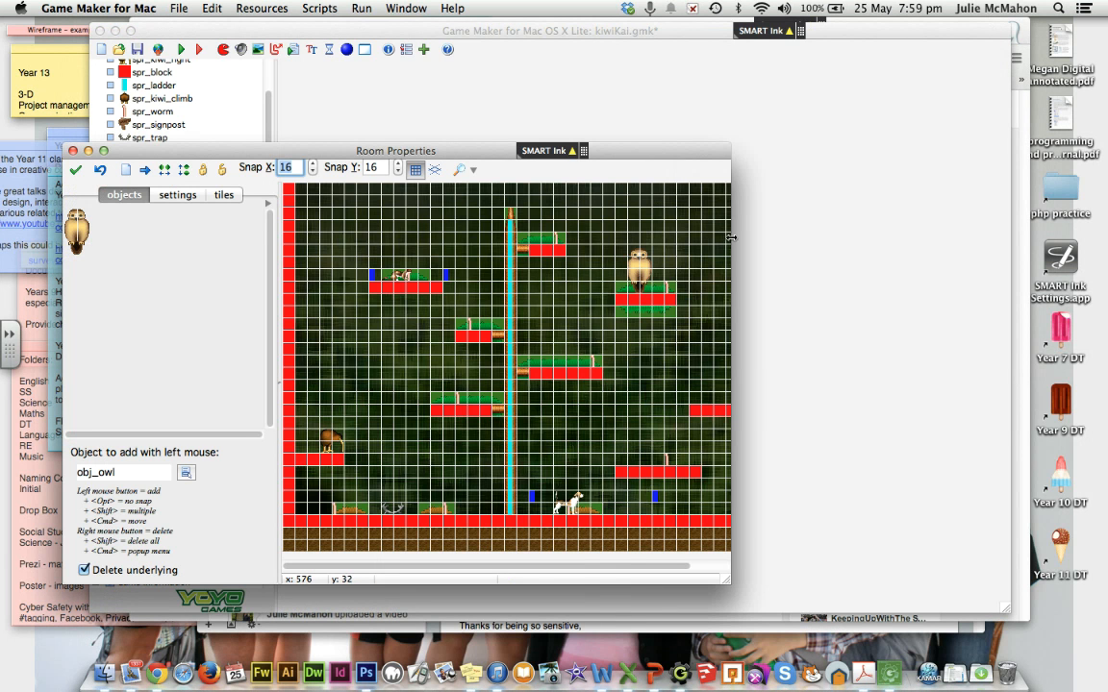
drag(731, 563, 914, 564)
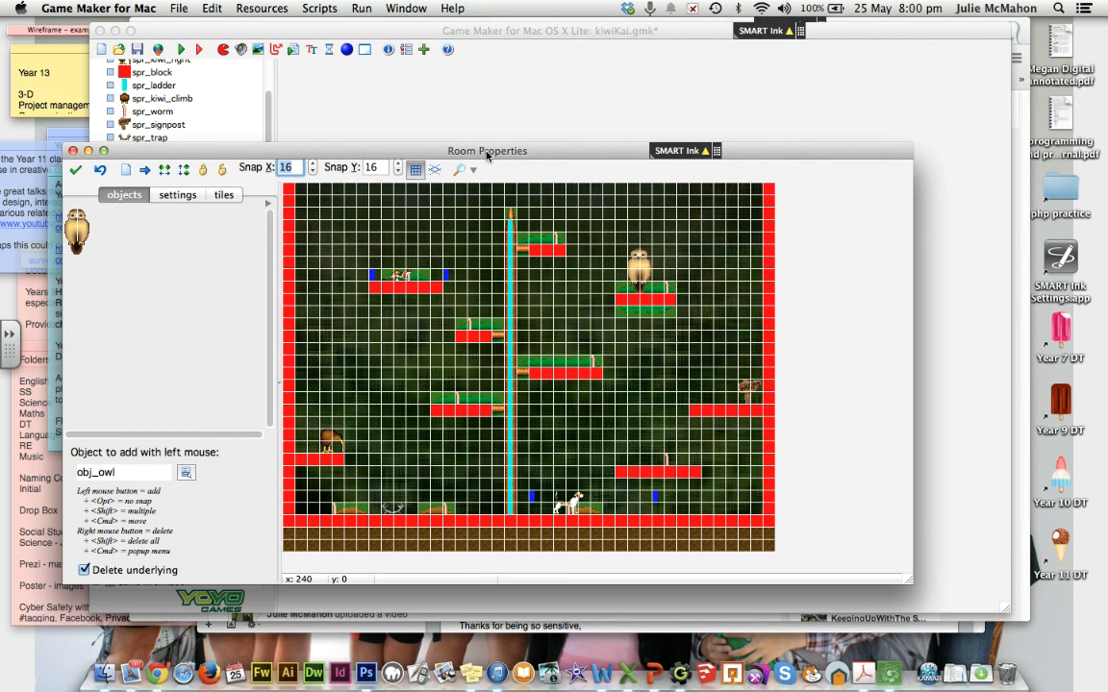
drag(485, 152, 578, 66)
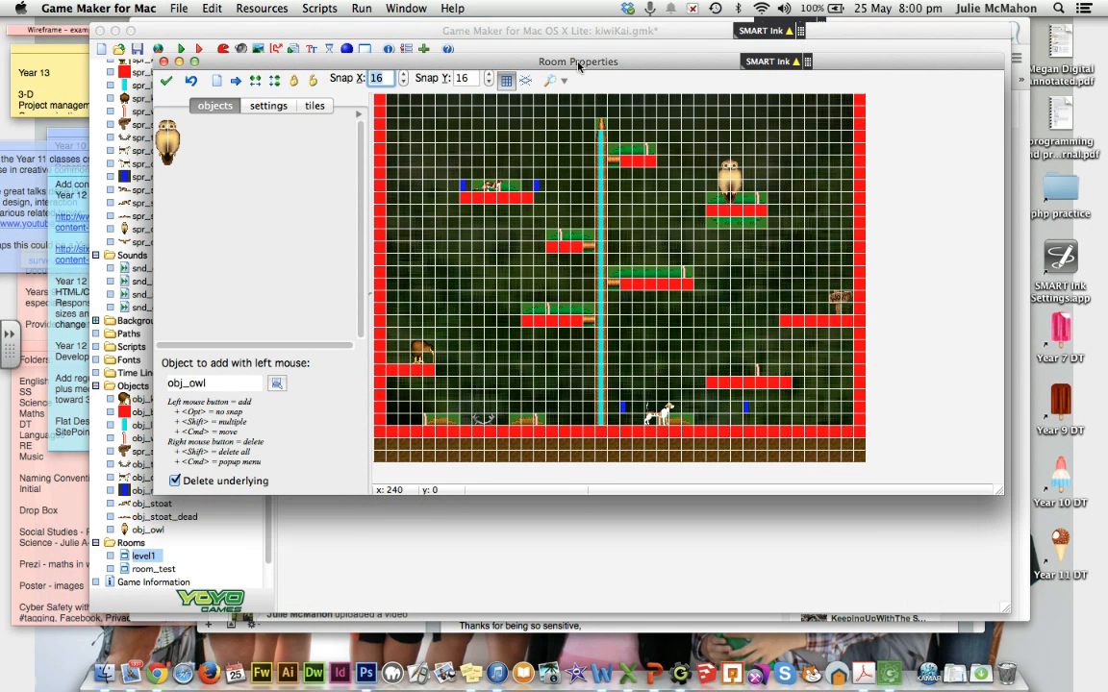
Enable the use of views in level1 and make View 0 visible when the room starts
click(357, 114)
click(359, 116)
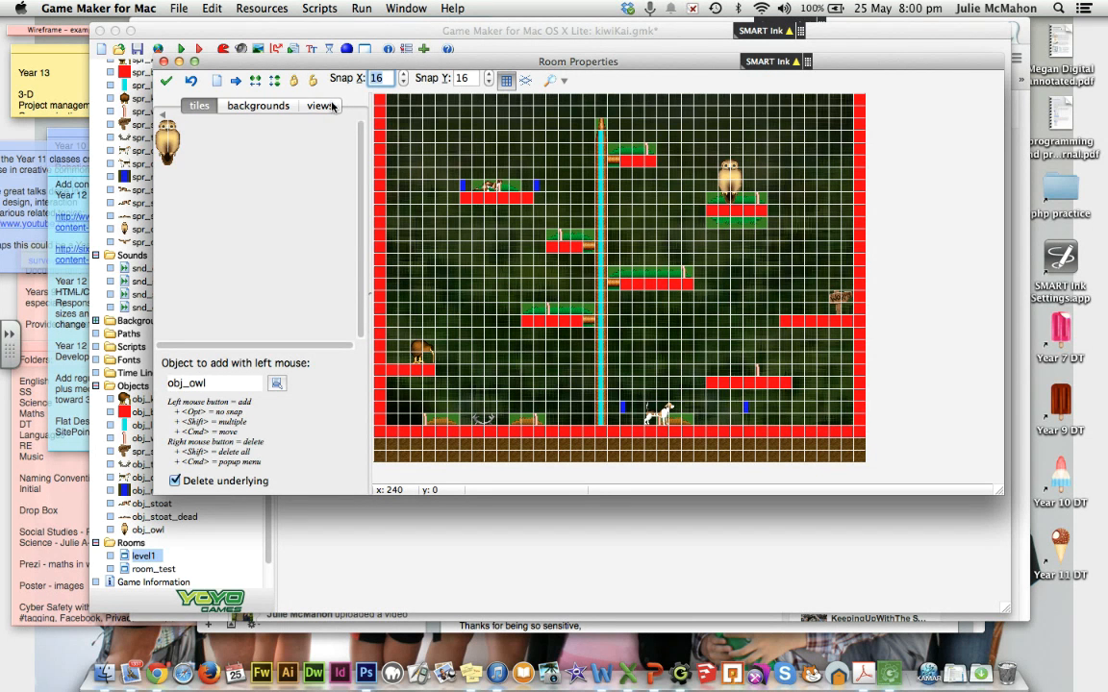
click(330, 106)
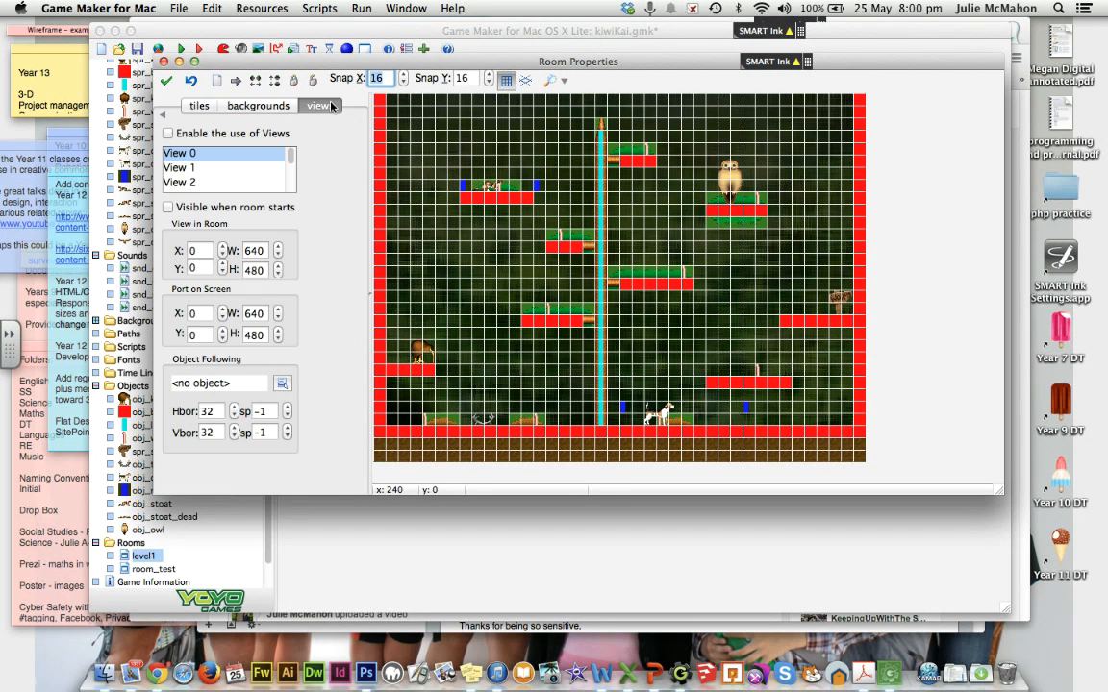
click(169, 133)
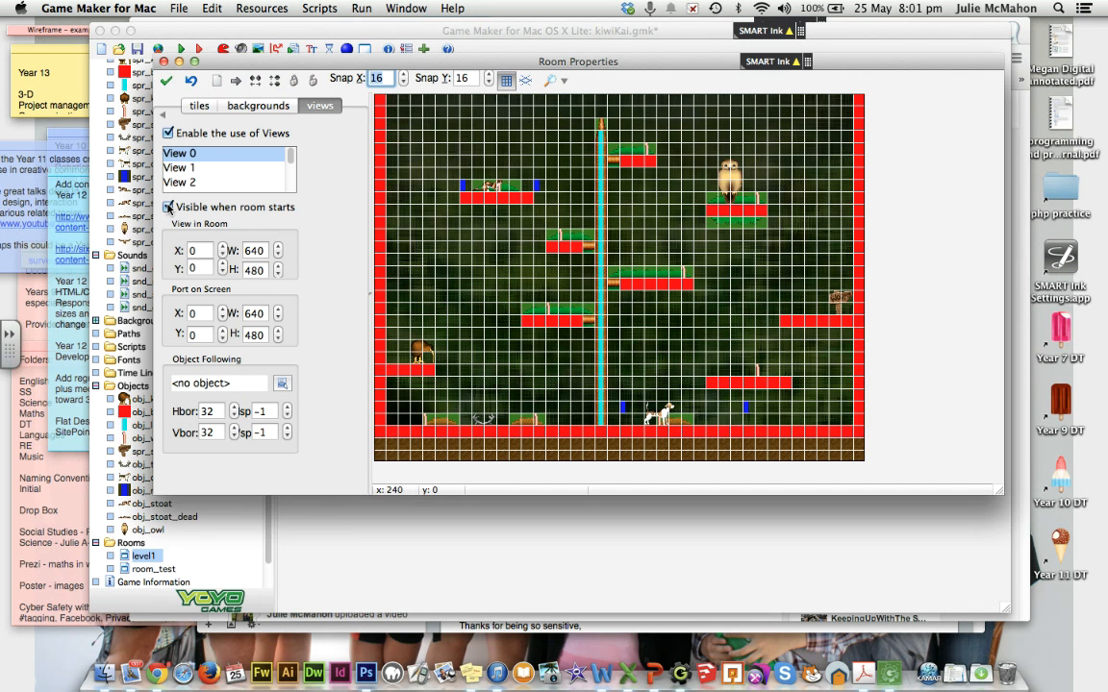
click(239, 209)
Set View 0's position in the room to X 320 and Y 240
click(197, 250)
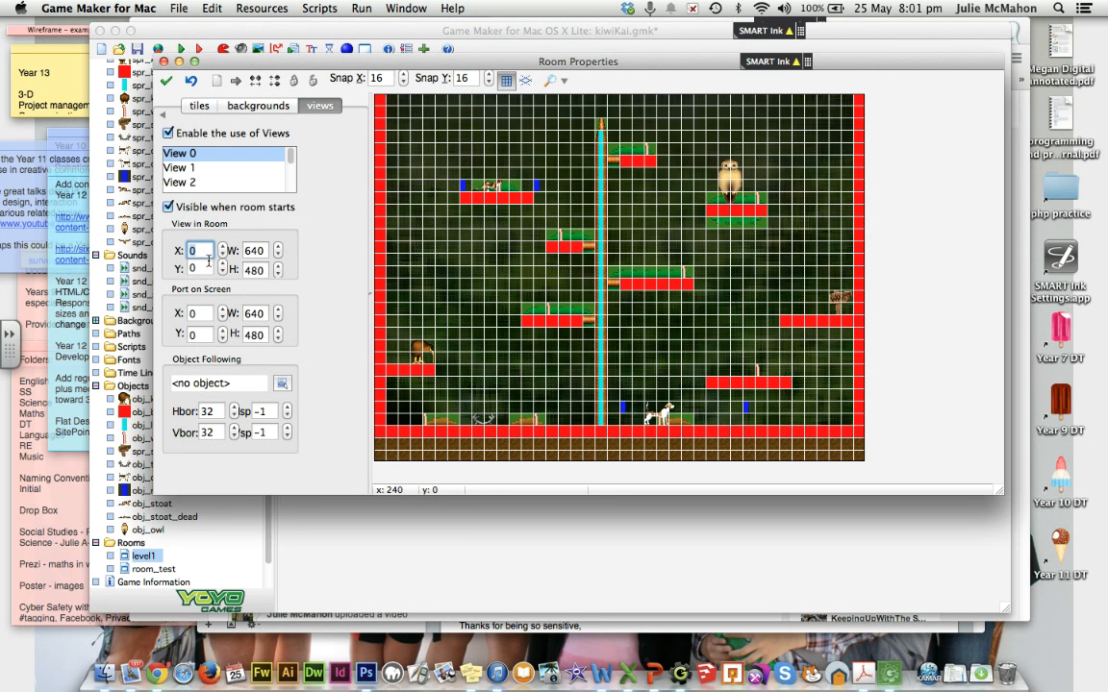
key(BackSpace)
text(320)
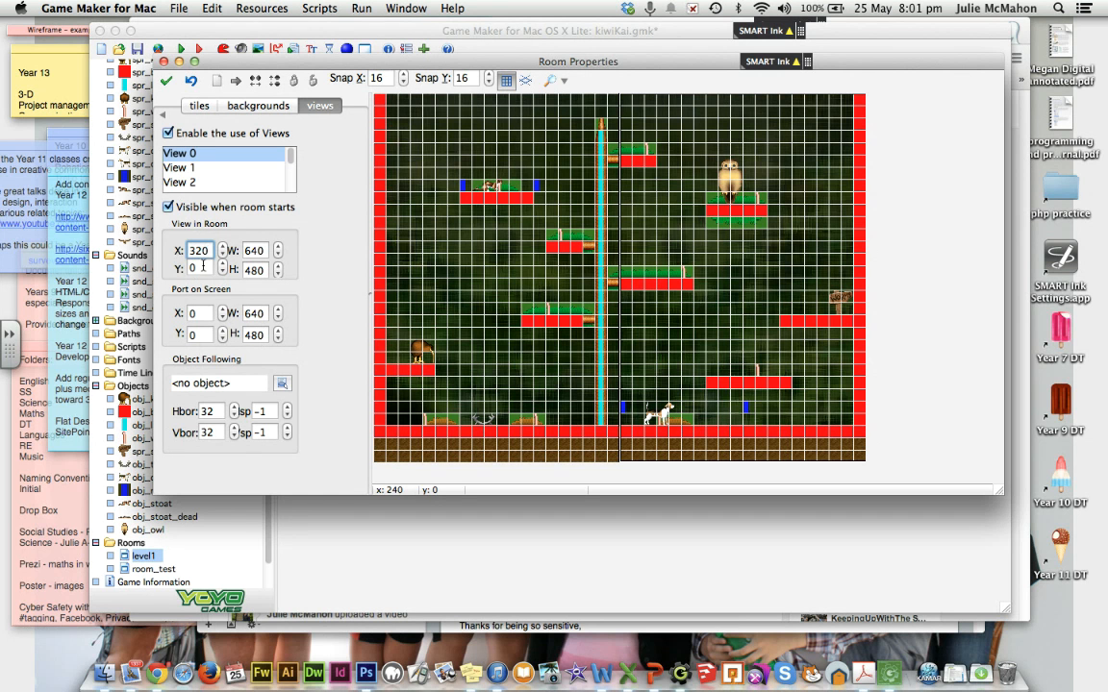
click(186, 268)
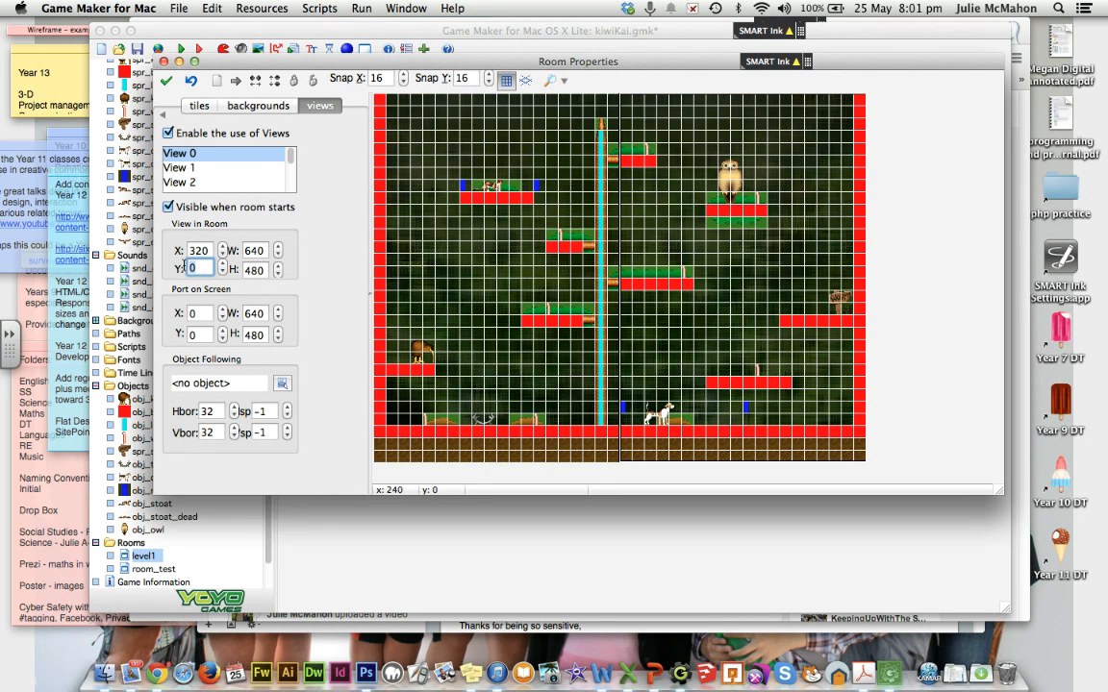
text(240)
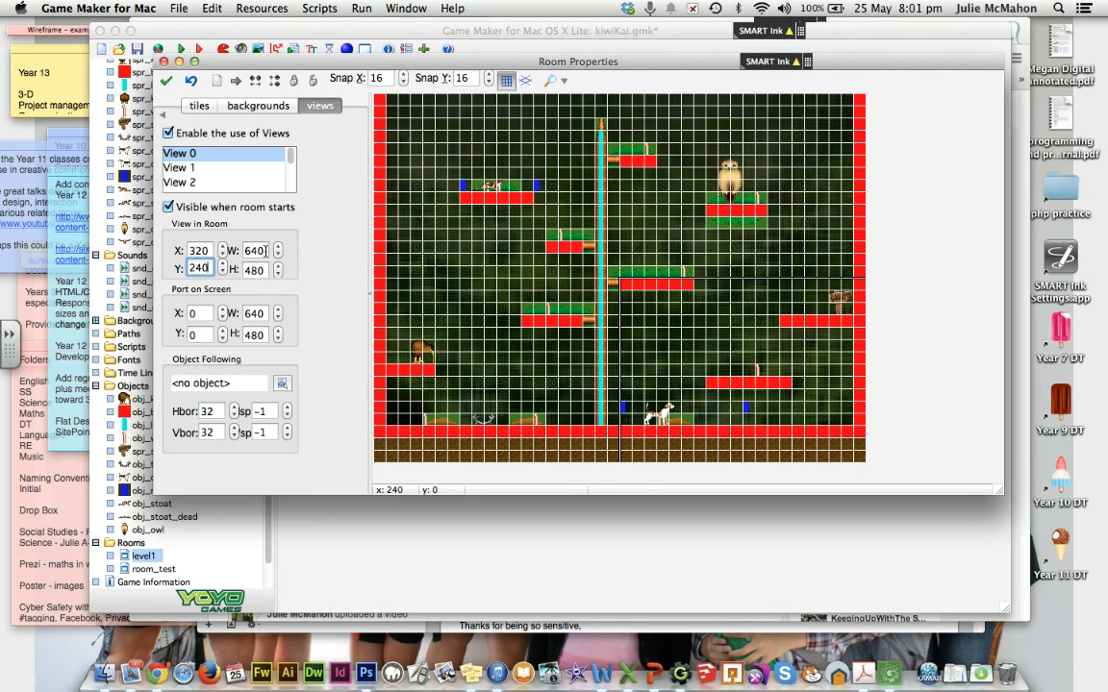
Set View 0's size in the room to a width of 320 and a height of 240
click(249, 250)
text(320)
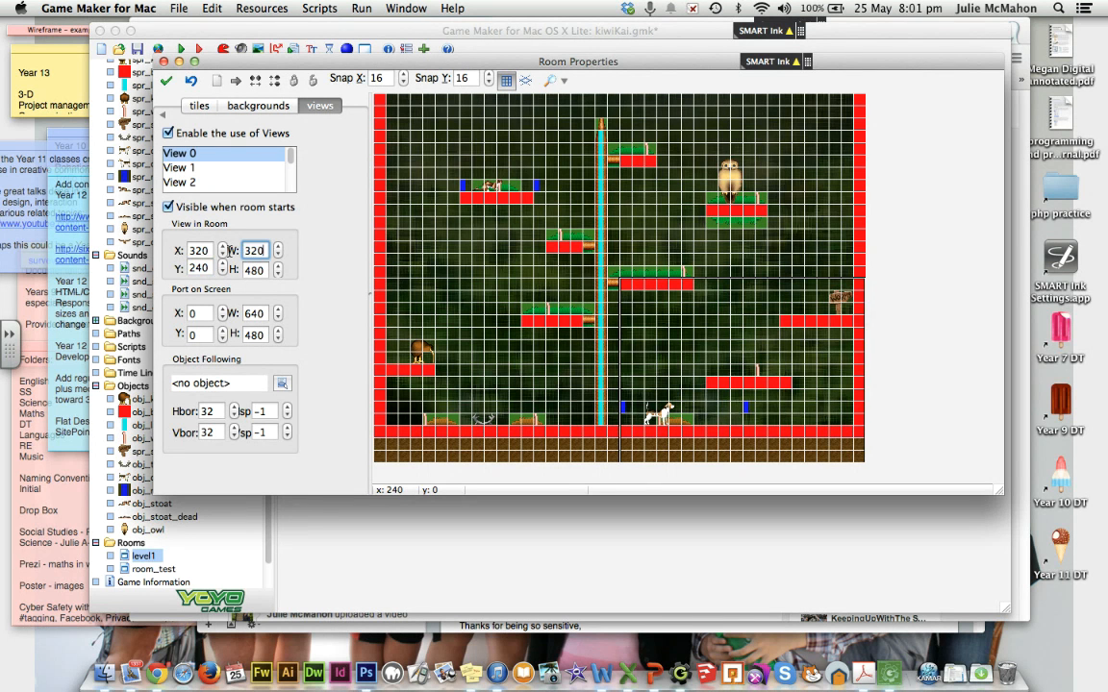
key(Tab)
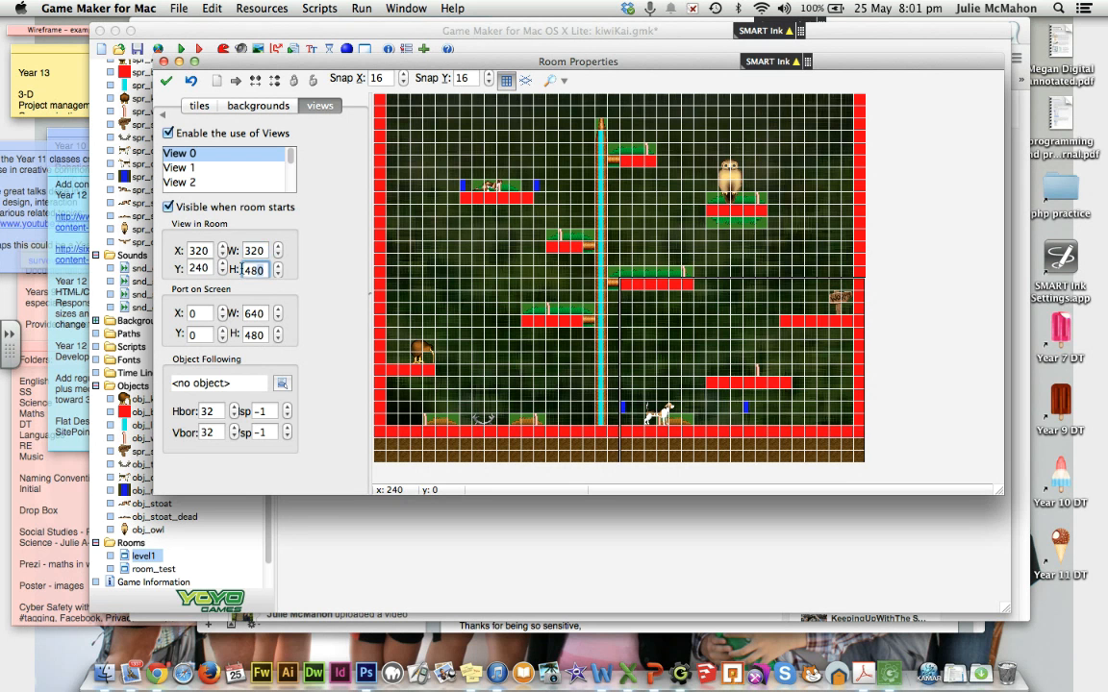
text(240)
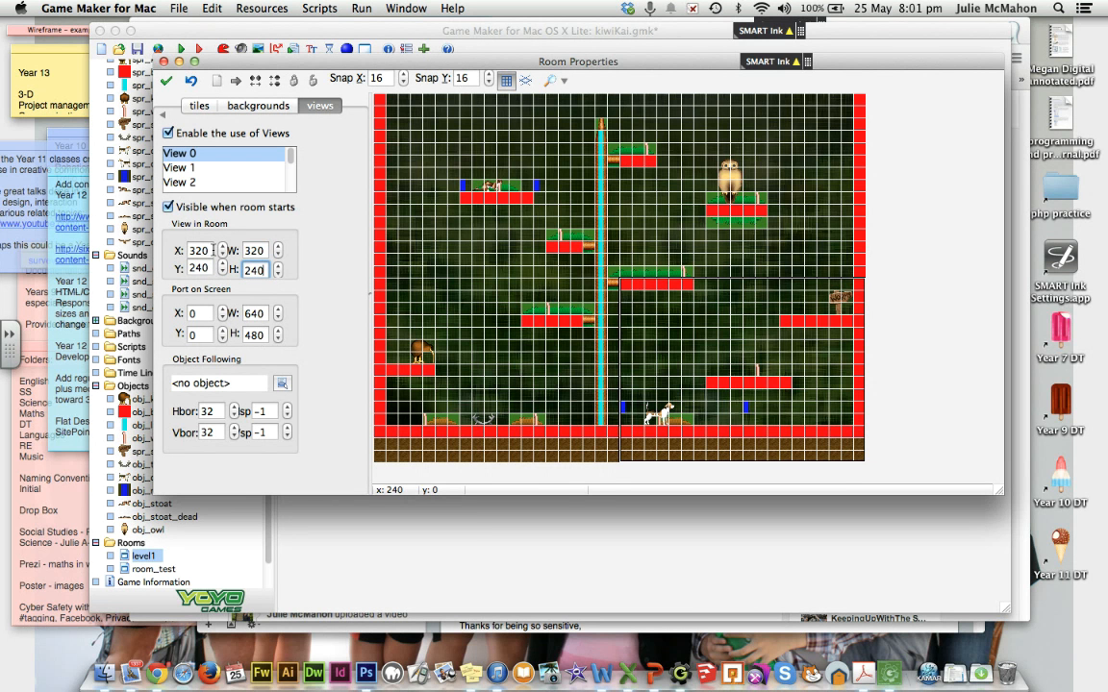
key(Return)
text(0)
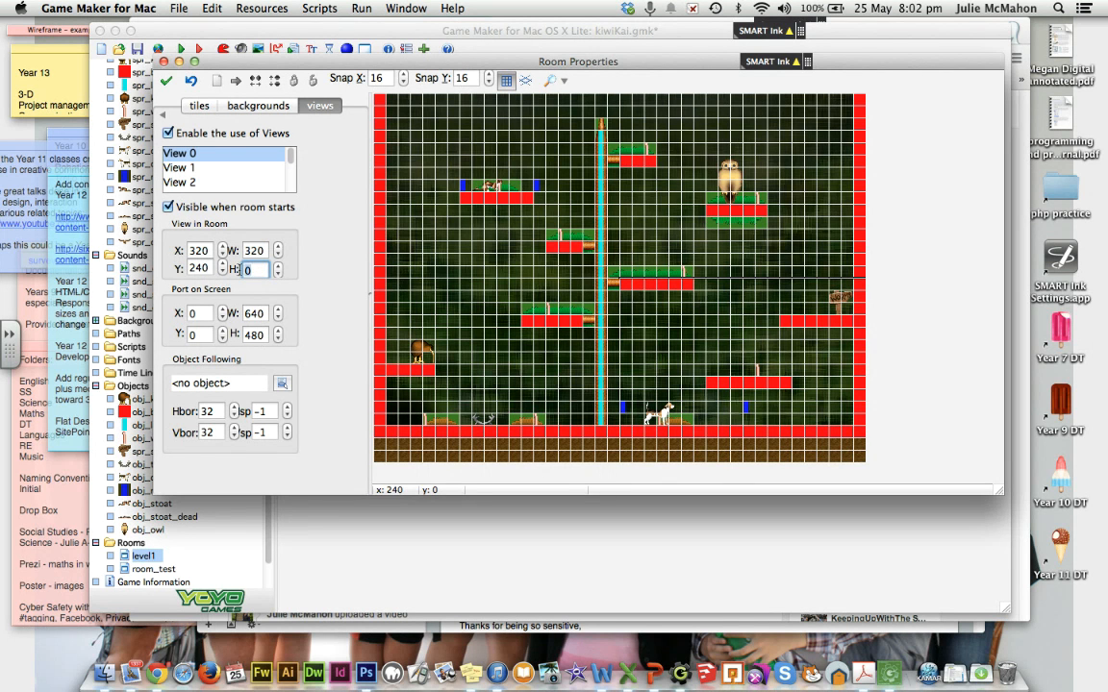
text(240)
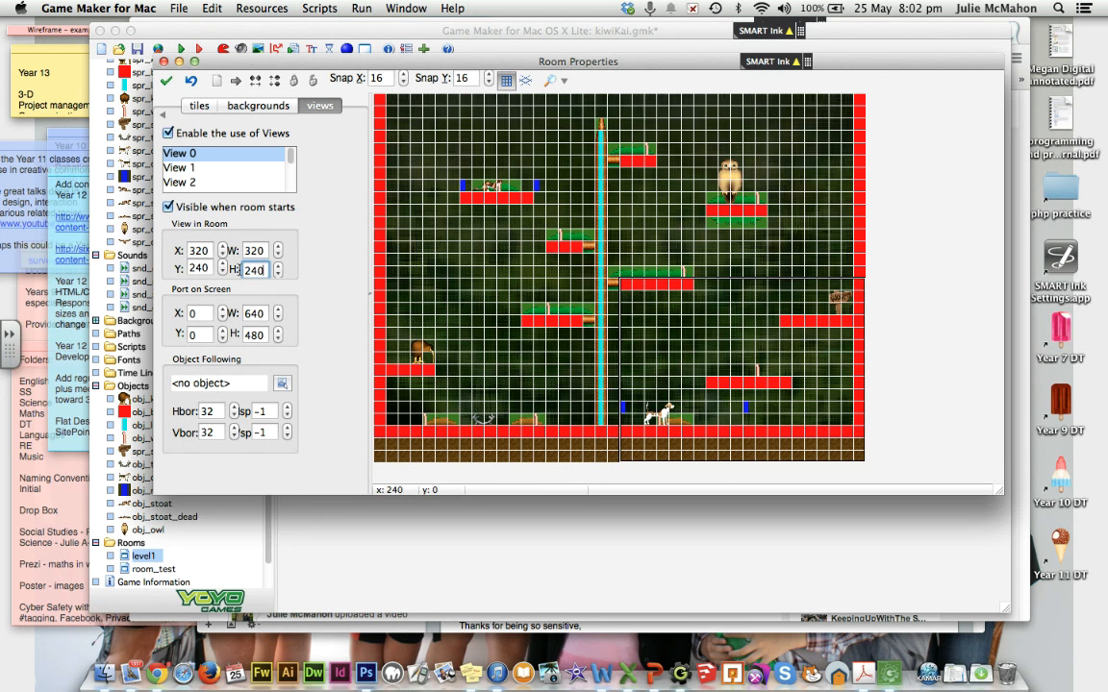
key(Return)
Set View 0's X position in the room to 0 and hide the room grid
double_click(210, 250)
text(0)
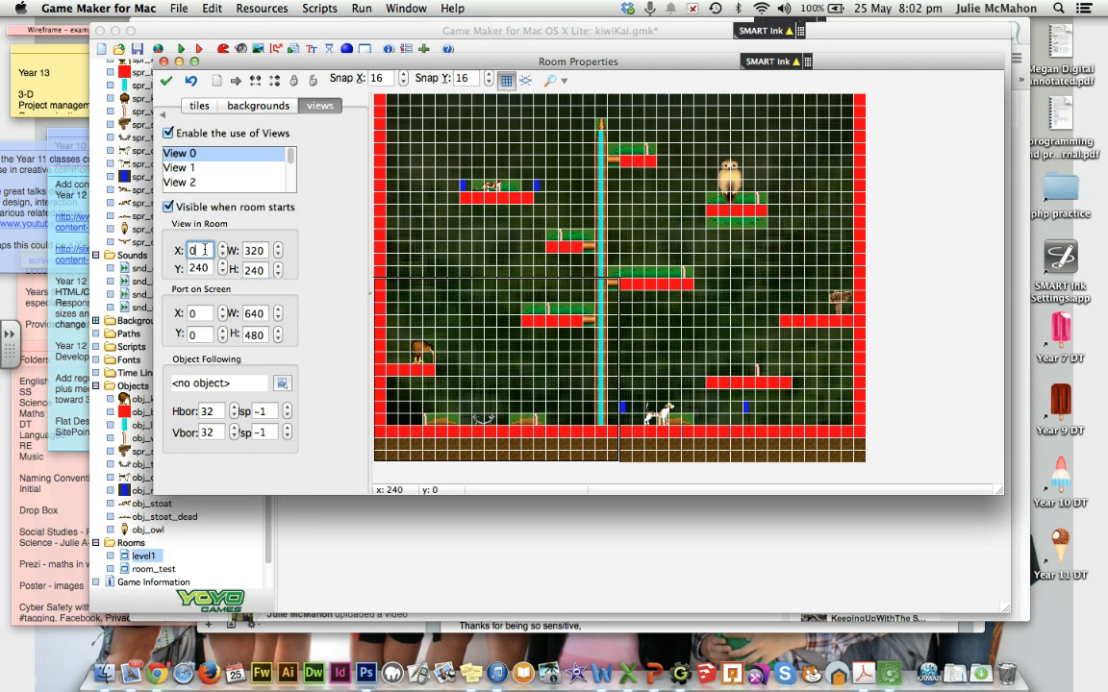
double_click(196, 267)
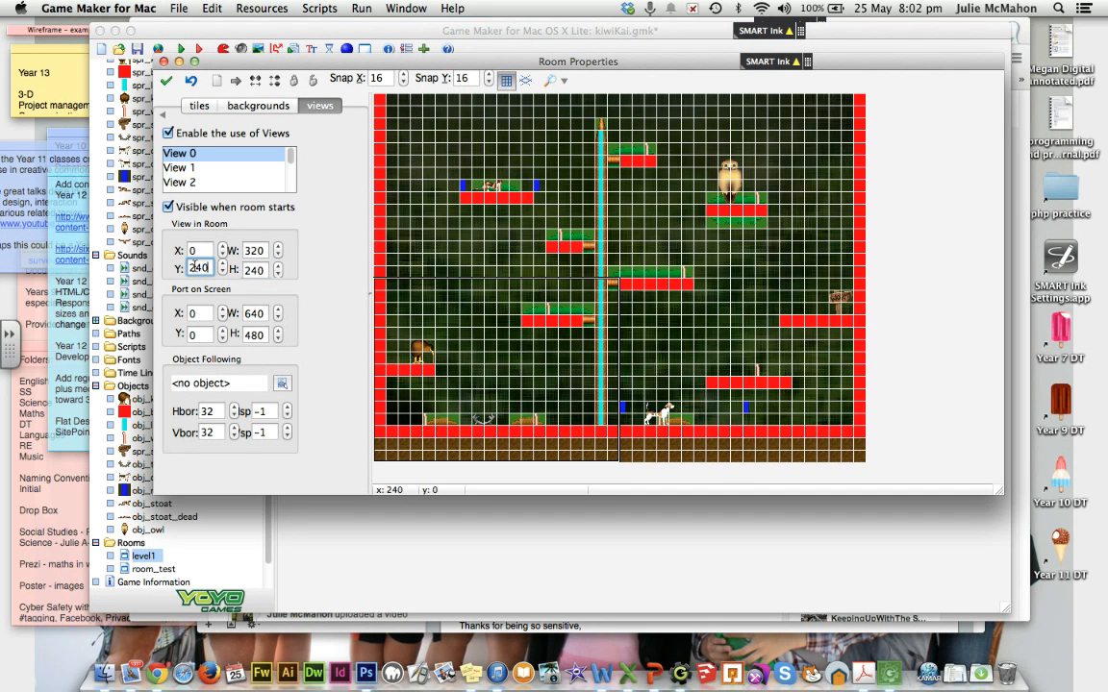
drag(194, 265, 177, 267)
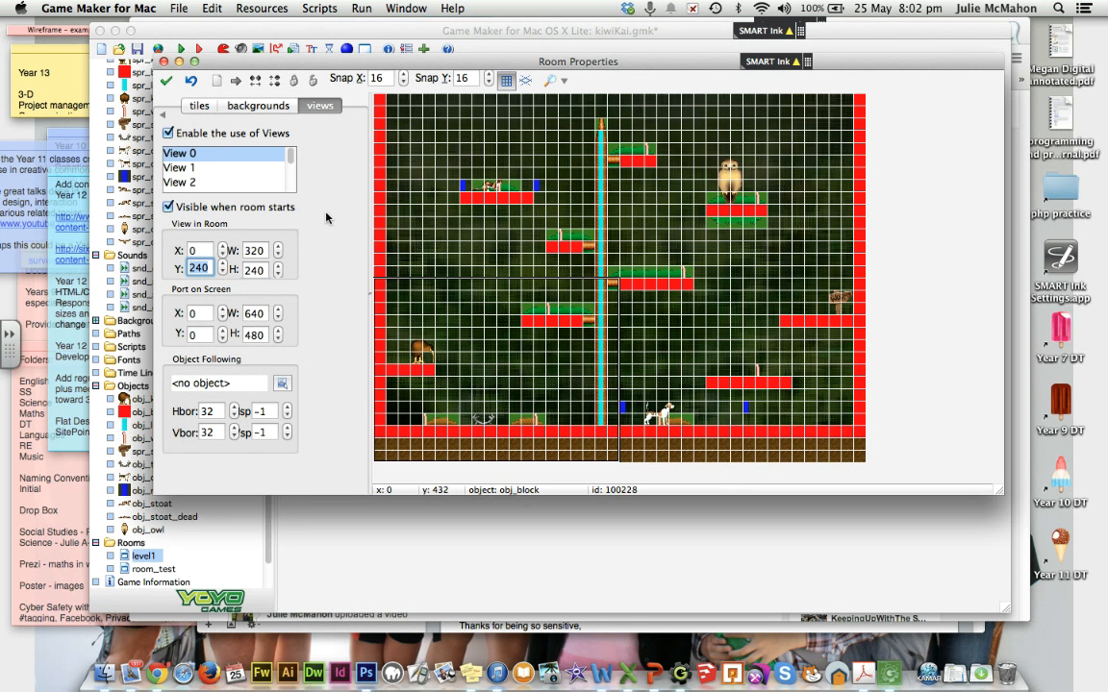
click(506, 83)
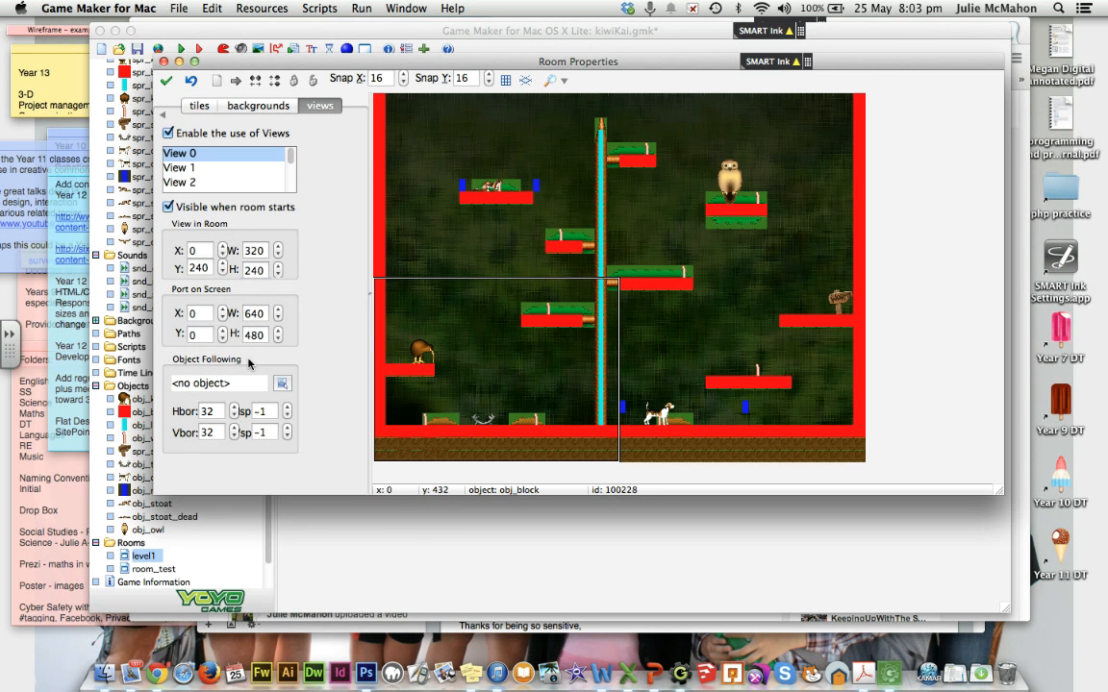
Make View 0 follow obj_kiwi with horizontal and vertical borders of 128
click(282, 382)
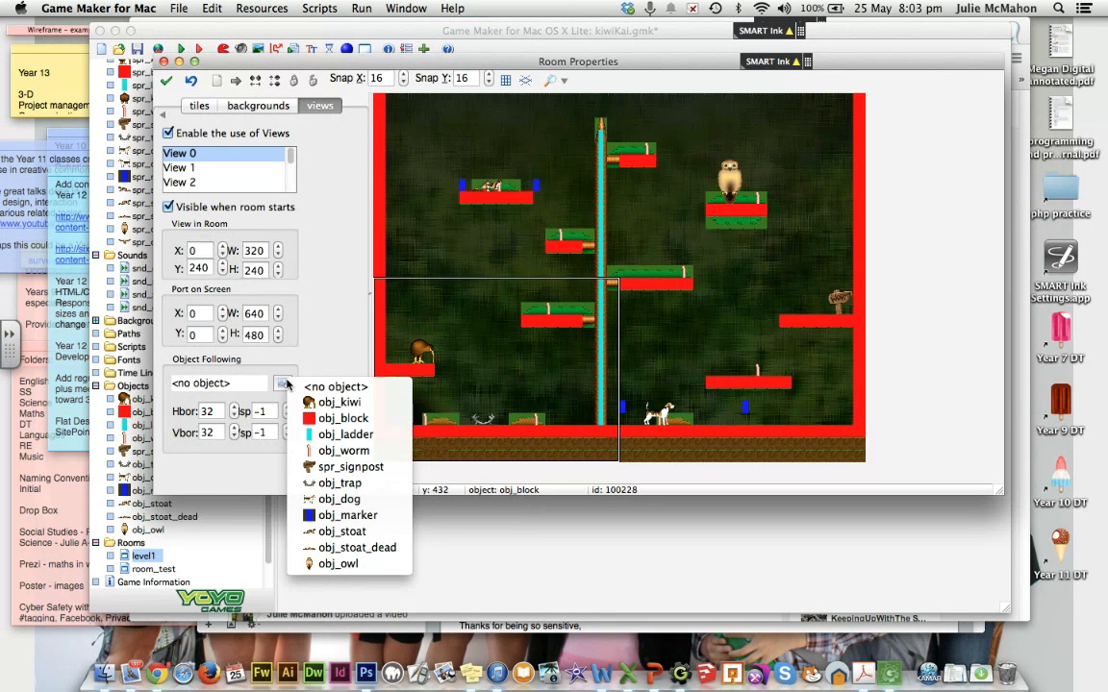
click(337, 402)
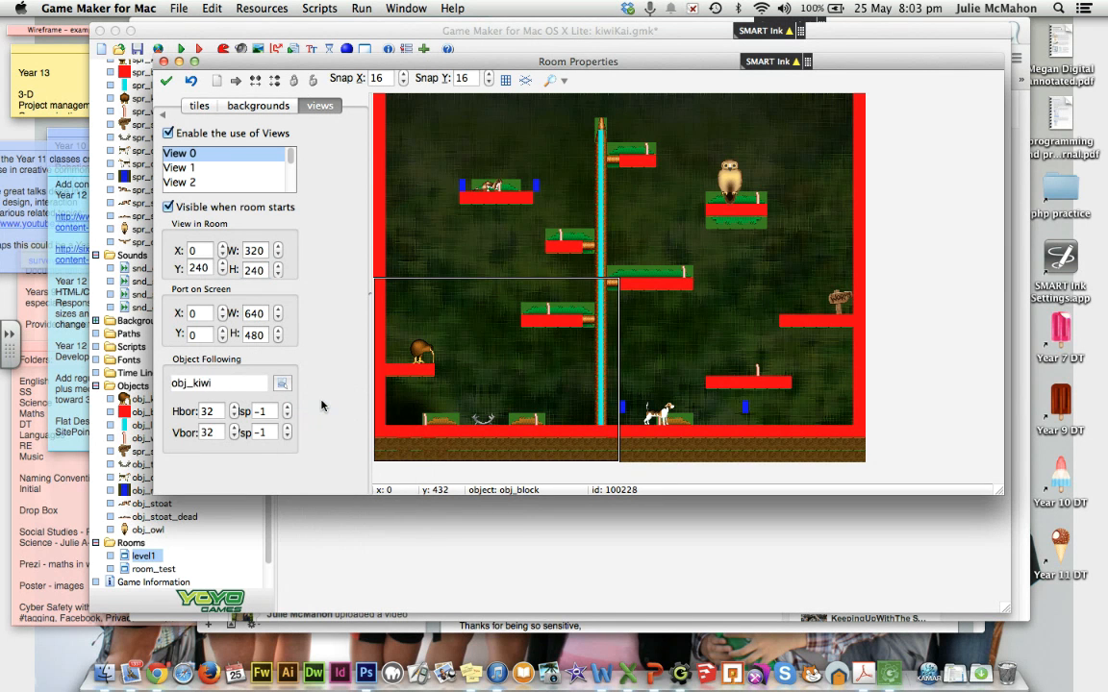
double_click(214, 416)
text(128)
double_click(208, 433)
text(128)
Set View 0's horizontal and vertical following speeds to 4 and save the room properties
double_click(261, 412)
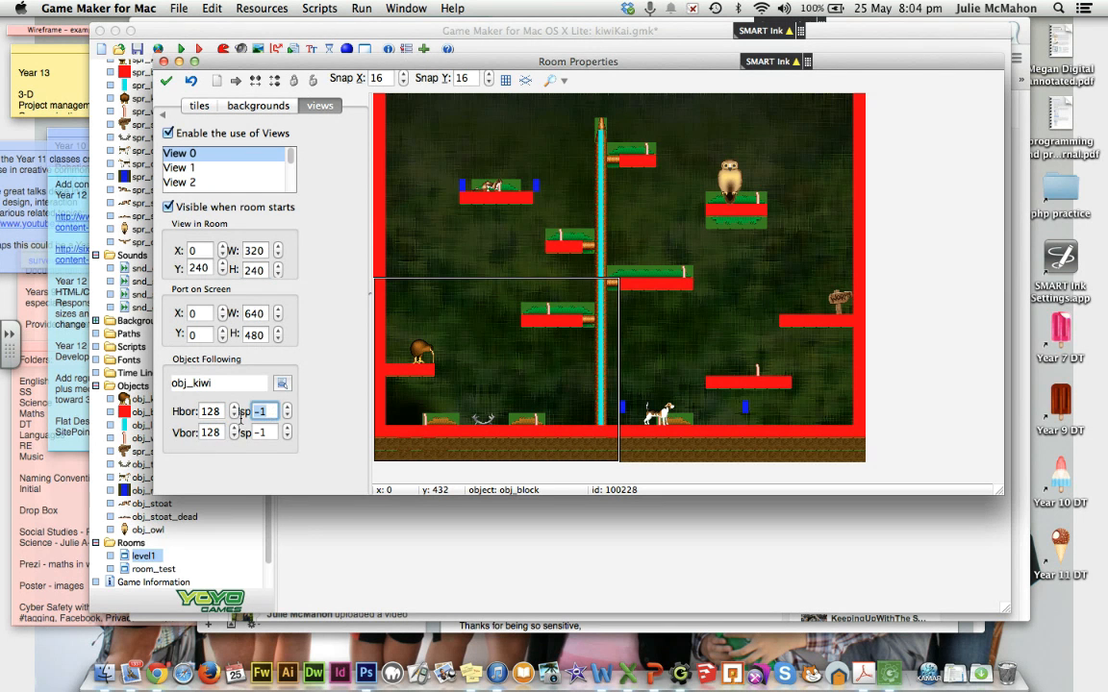
text(4)
double_click(252, 432)
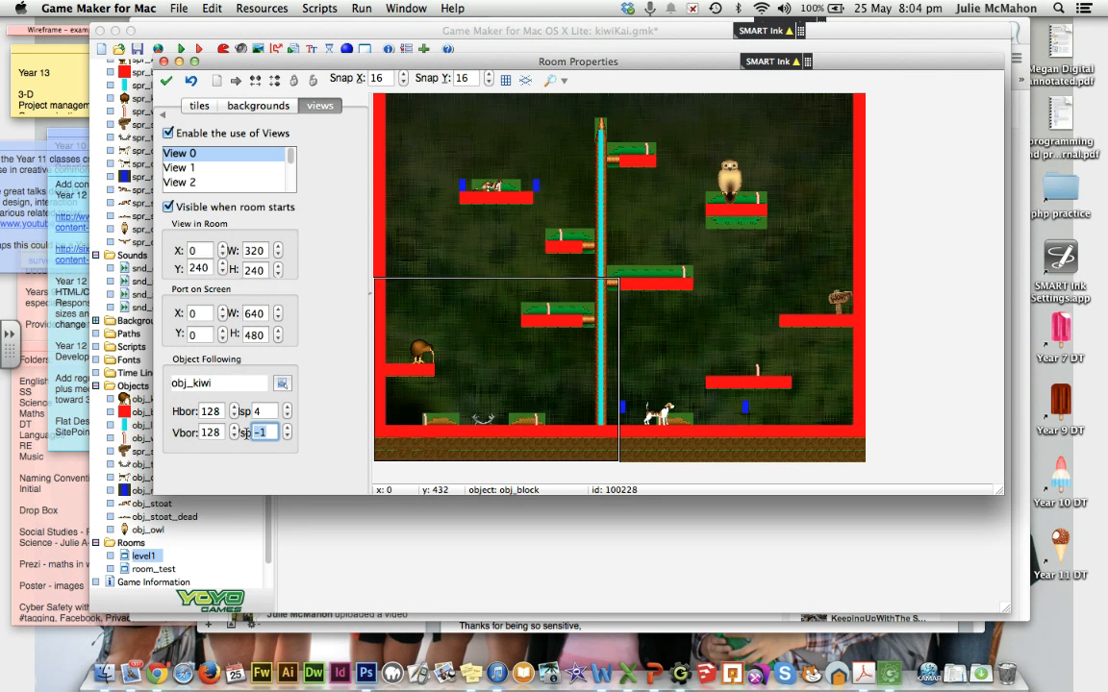
text(4)
click(165, 80)
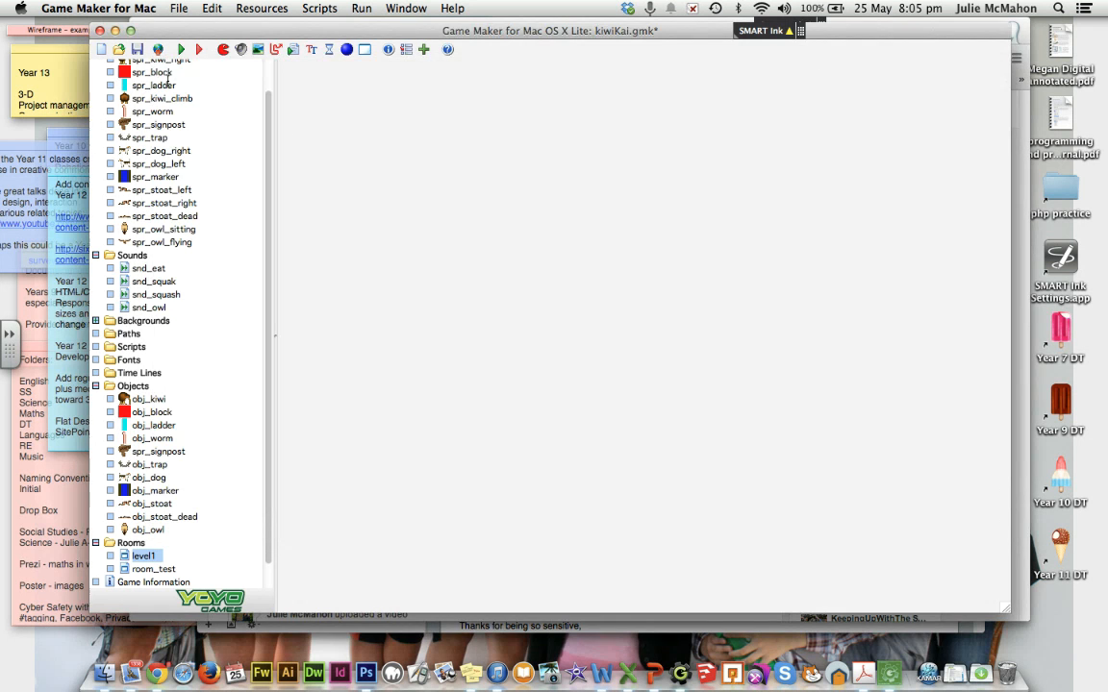
Run the game and move the kiwi down to the ground and past the trap to the trunk, testing the view following
click(181, 49)
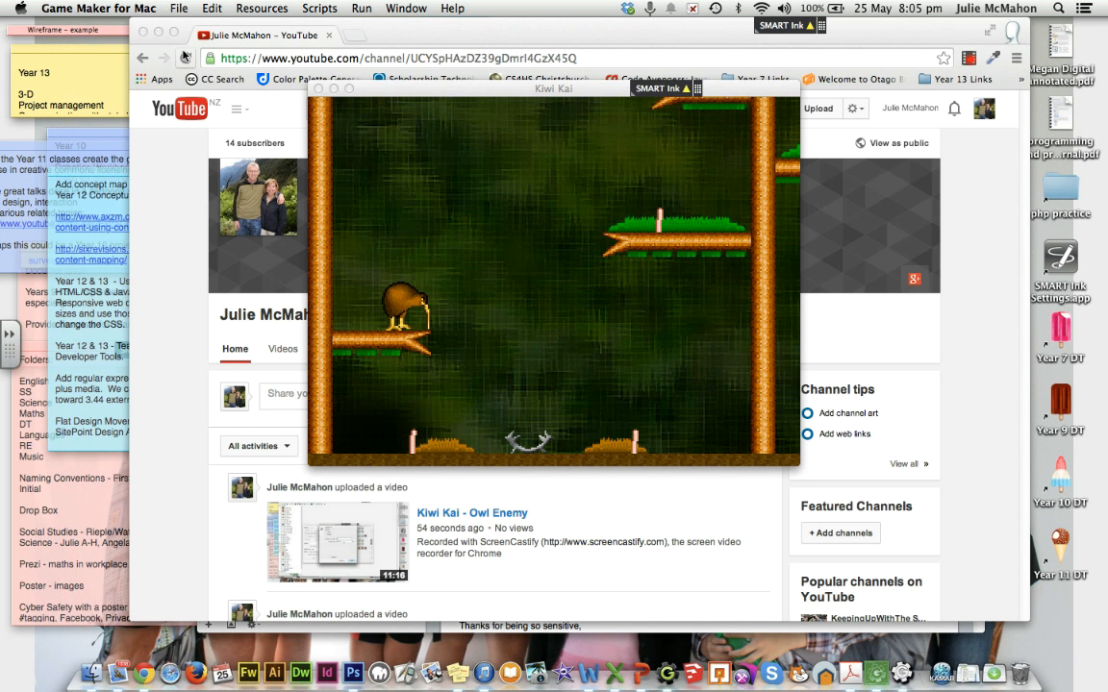
click(469, 126)
key(Right)
key(Left)
key(Left)
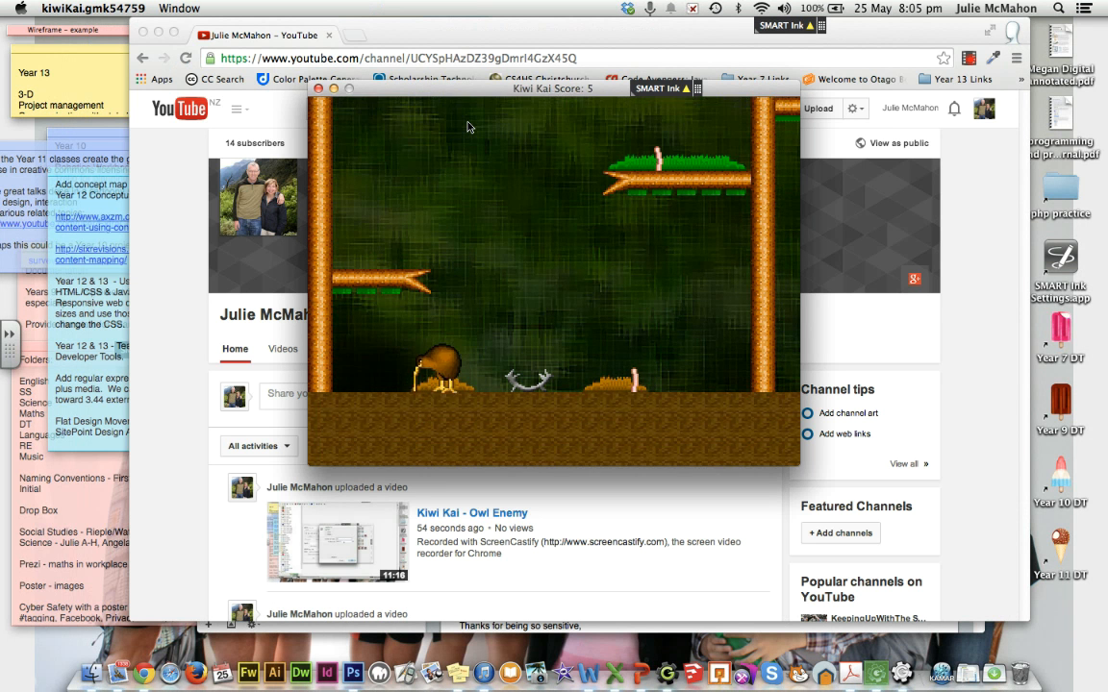
key(Right)
key(Up)
key(Right)
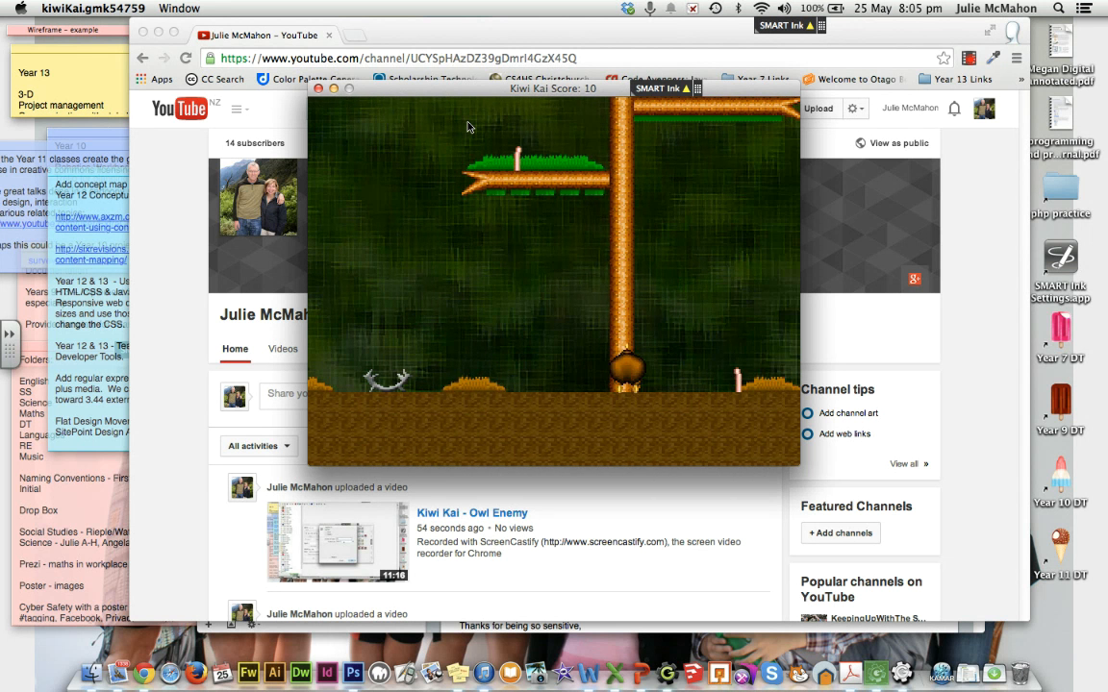
Climb the kiwi up the trunk and back down to the ground to test the view's vertical following
key(Up)
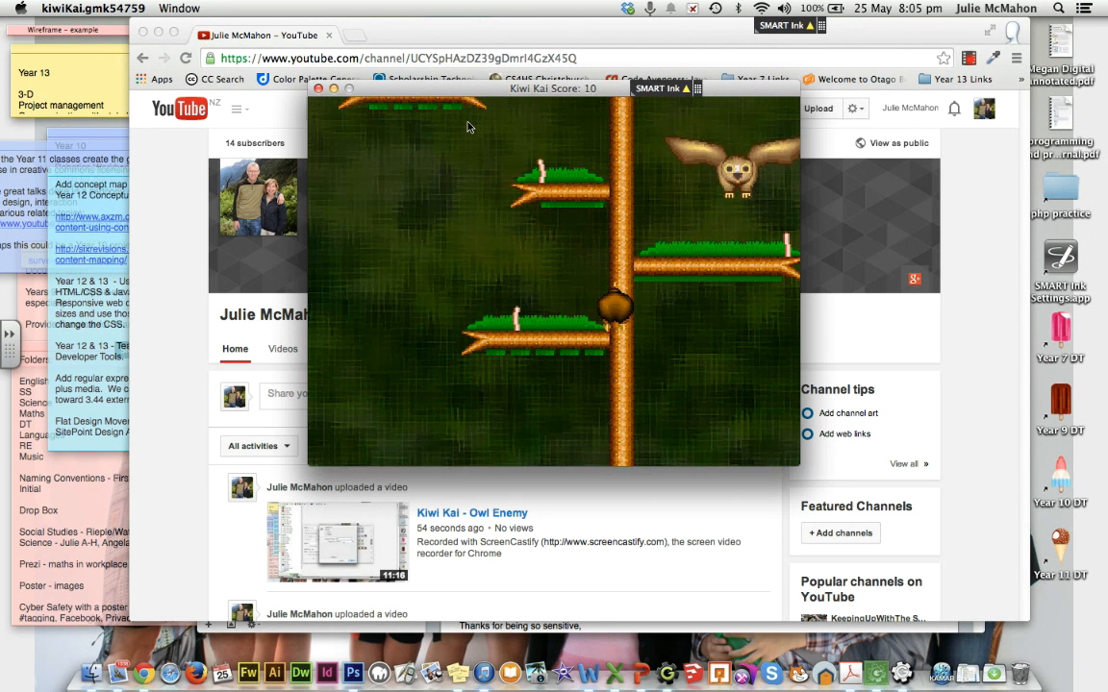
key(Left)
key(Right)
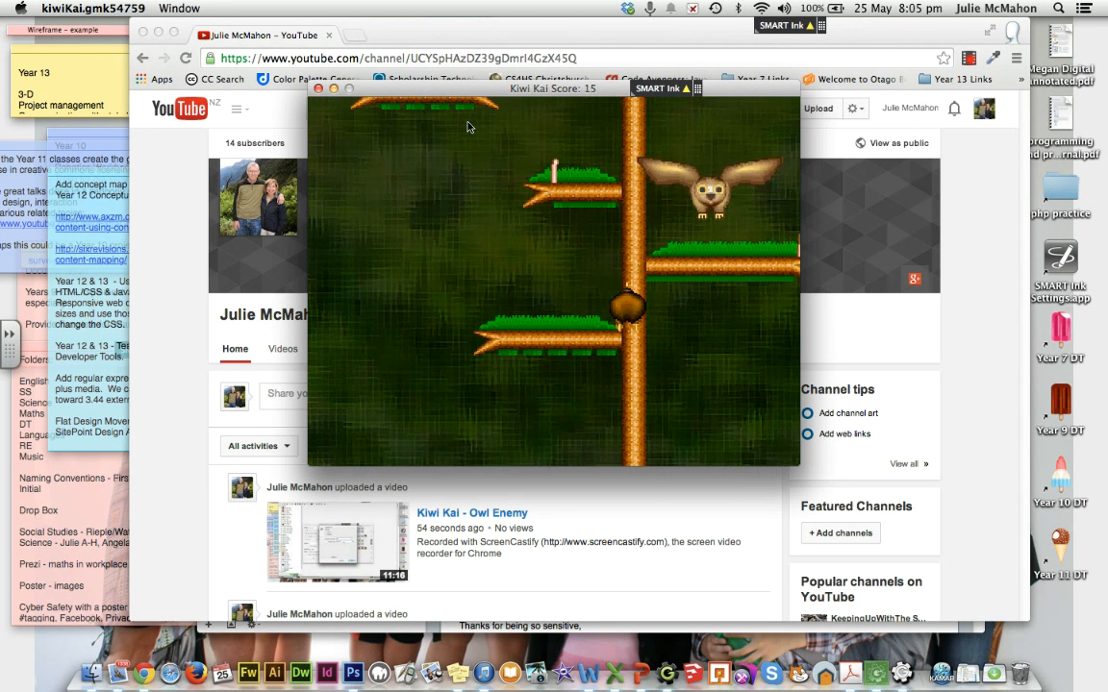
key(Up)
key(Down)
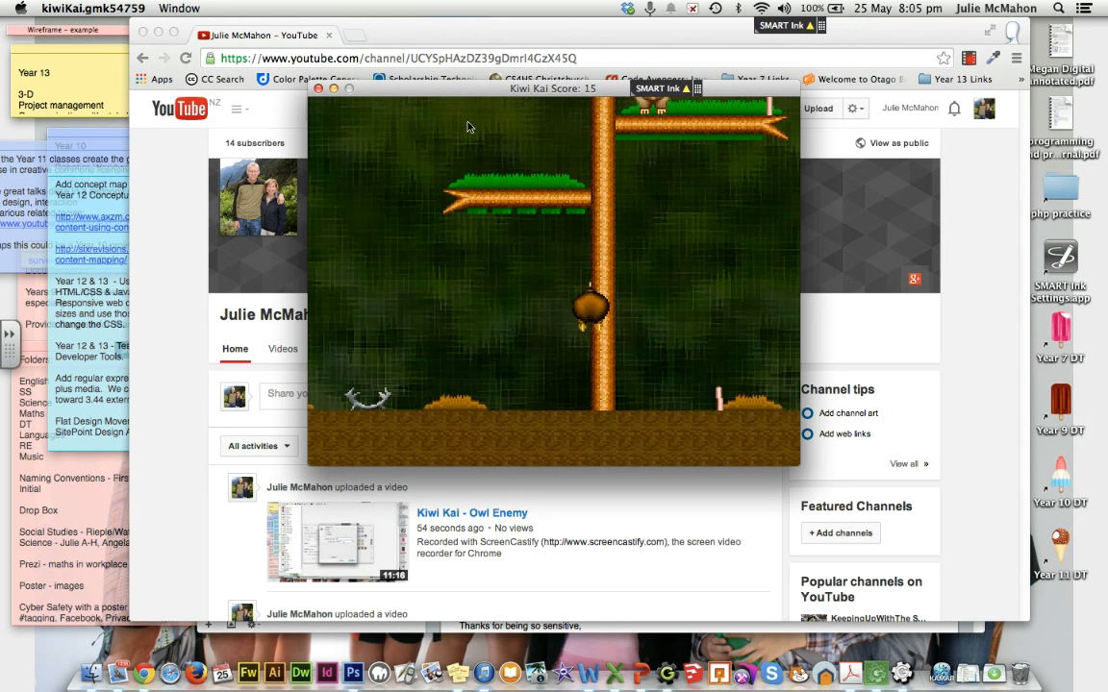
key(Left)
key(Right)
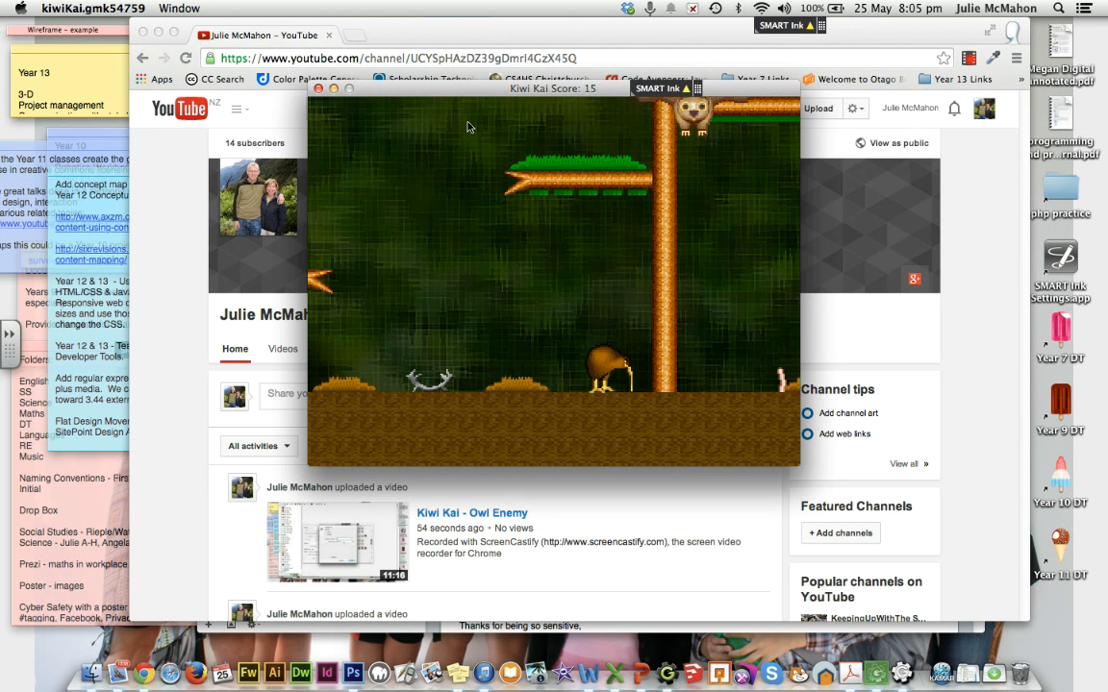
Move the kiwi back along the ground past the trap and jump it above the low branch to test the view following
key(Left)
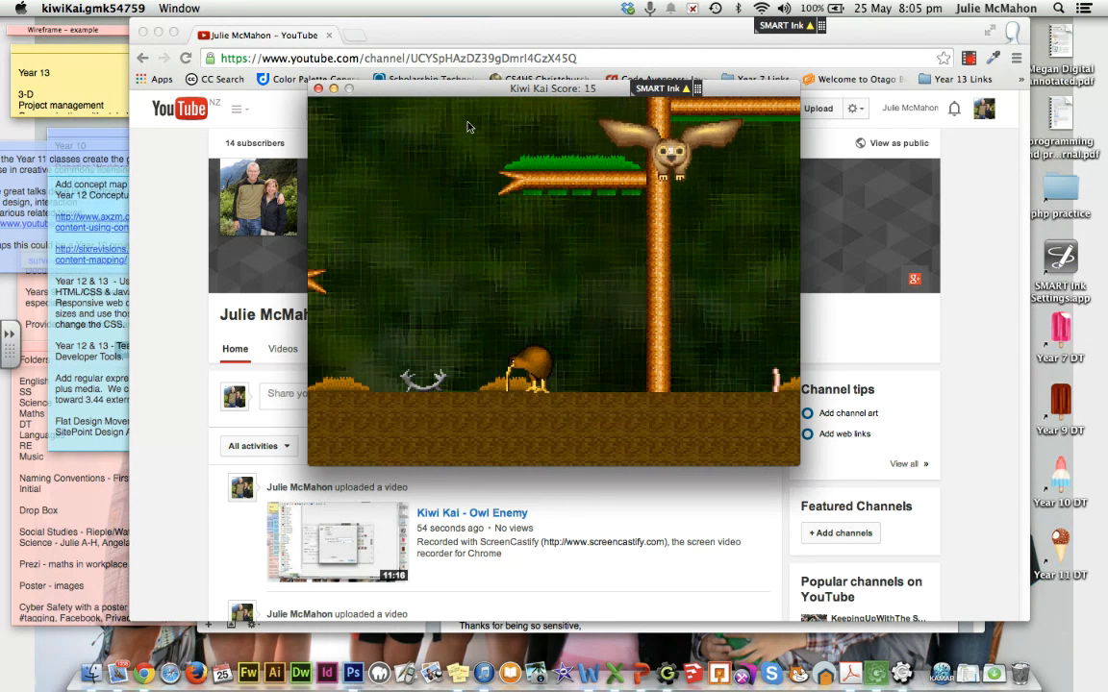
key(Left)
key(Up)
key(Left)
key(Up)
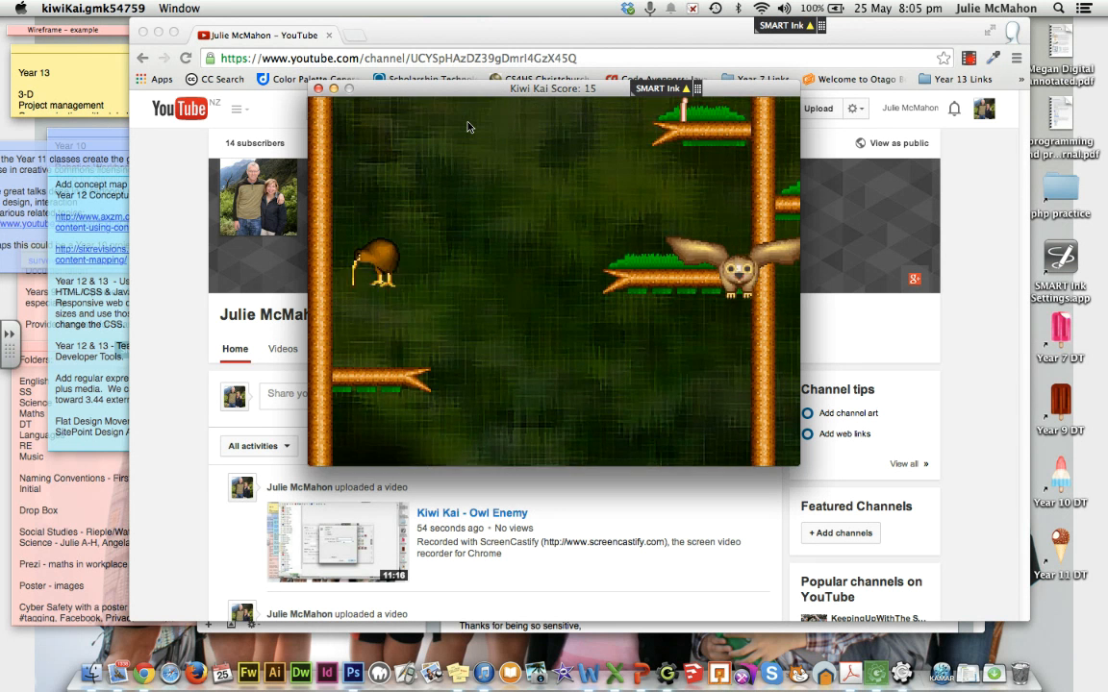
Walk the kiwi off the low branch to the trap, return it to the branch, and close the game
key(Right)
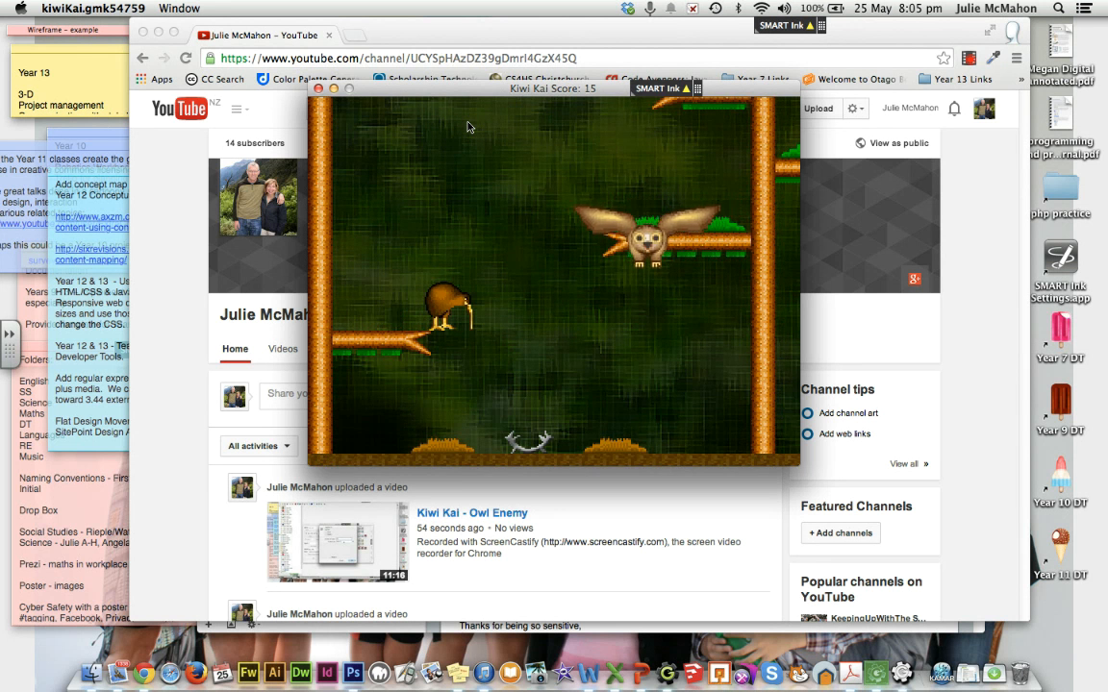
key(Right)
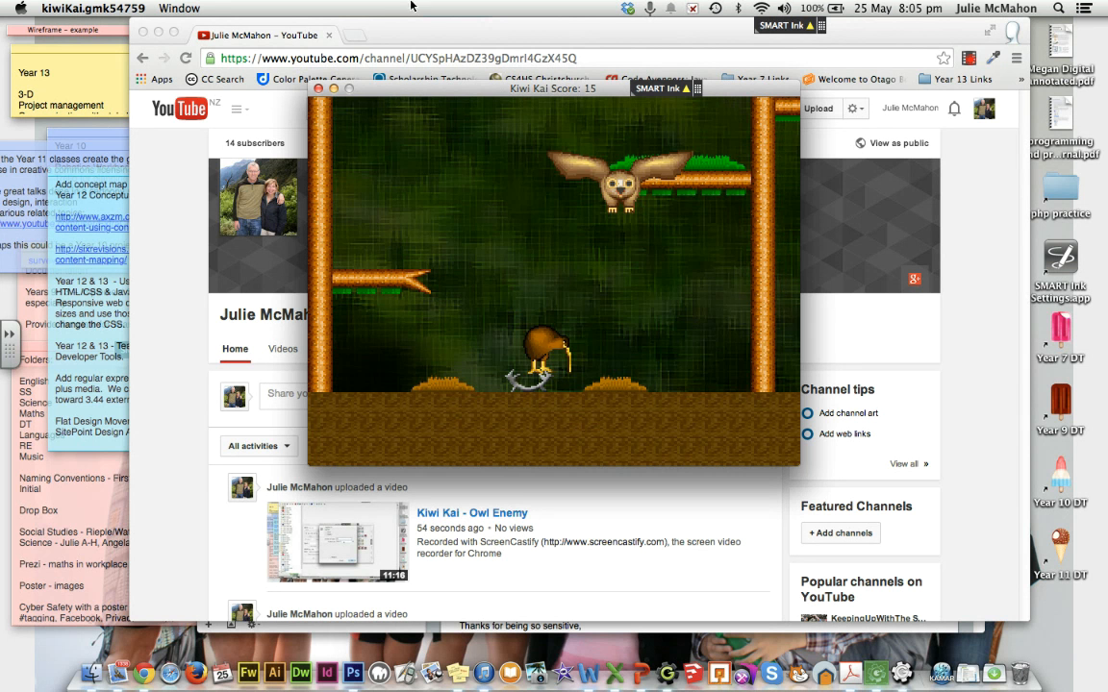
key(Left)
key(Up)
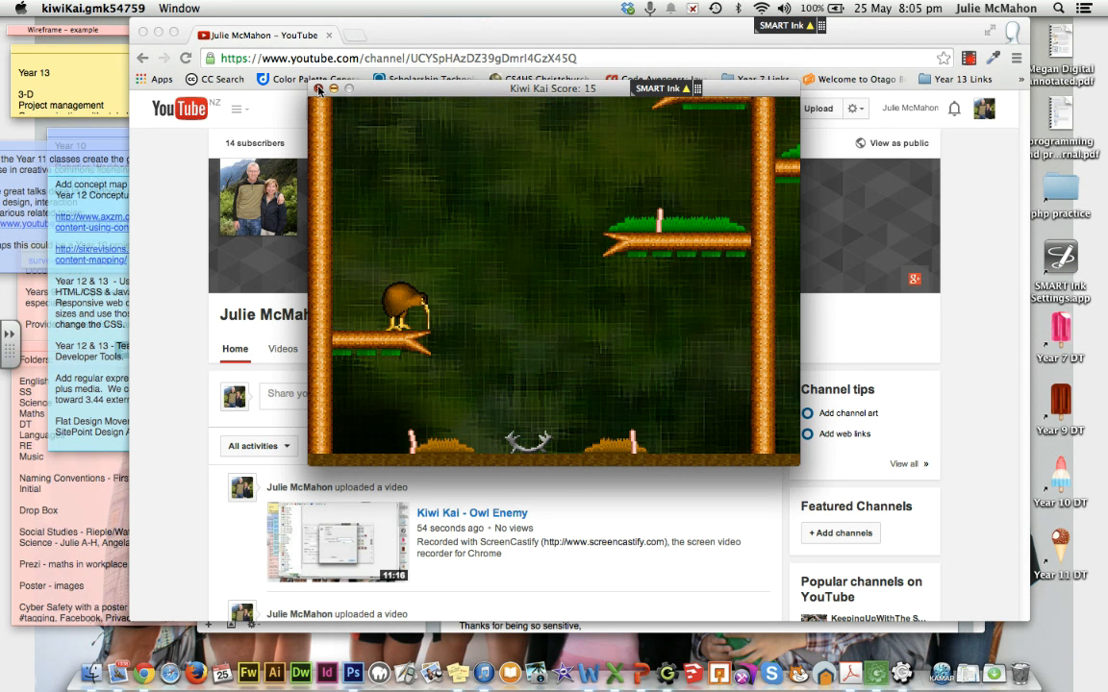
click(318, 89)
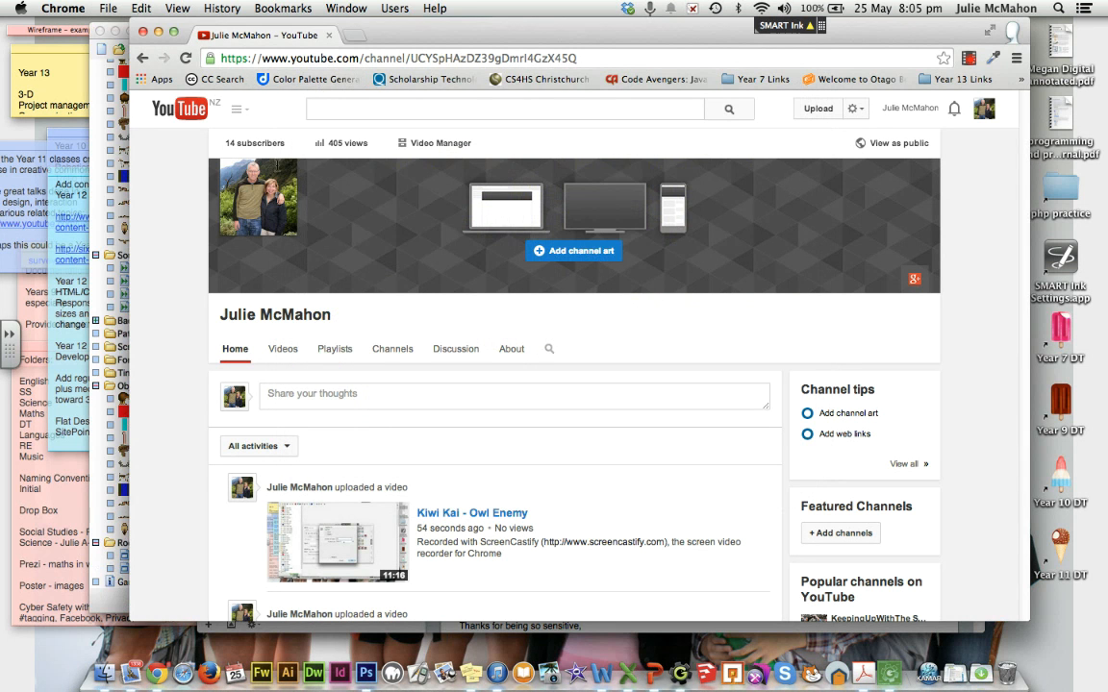
Switch back to Game Maker, reopen the level1 room, and widen its properties window to show the whole room
click(93, 405)
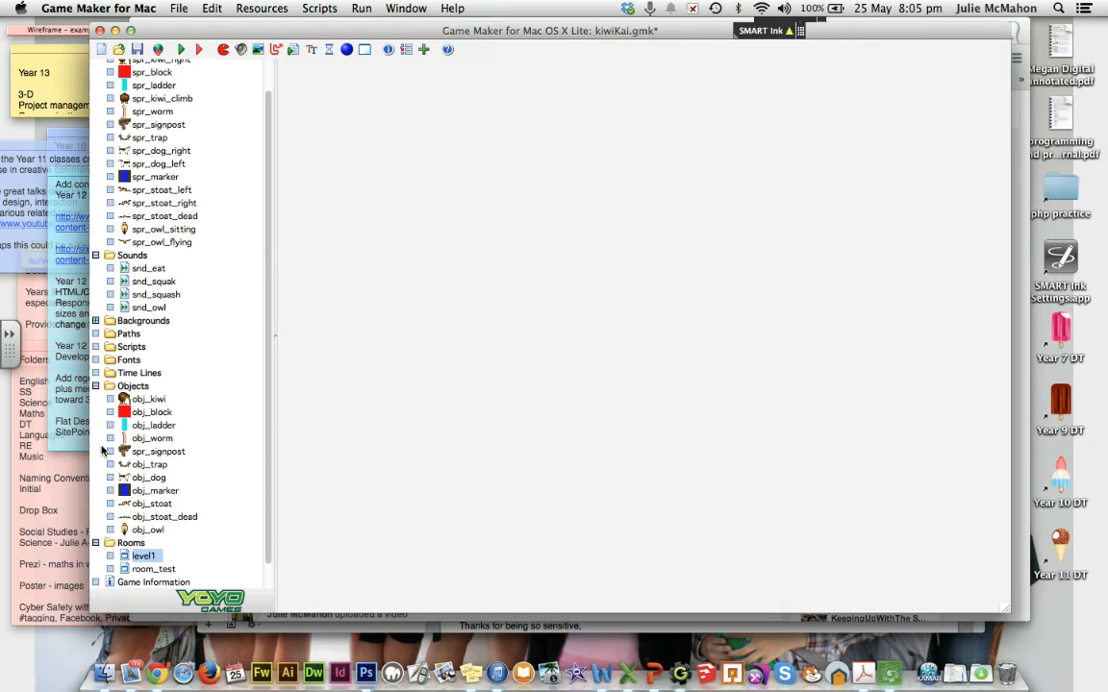
double_click(144, 558)
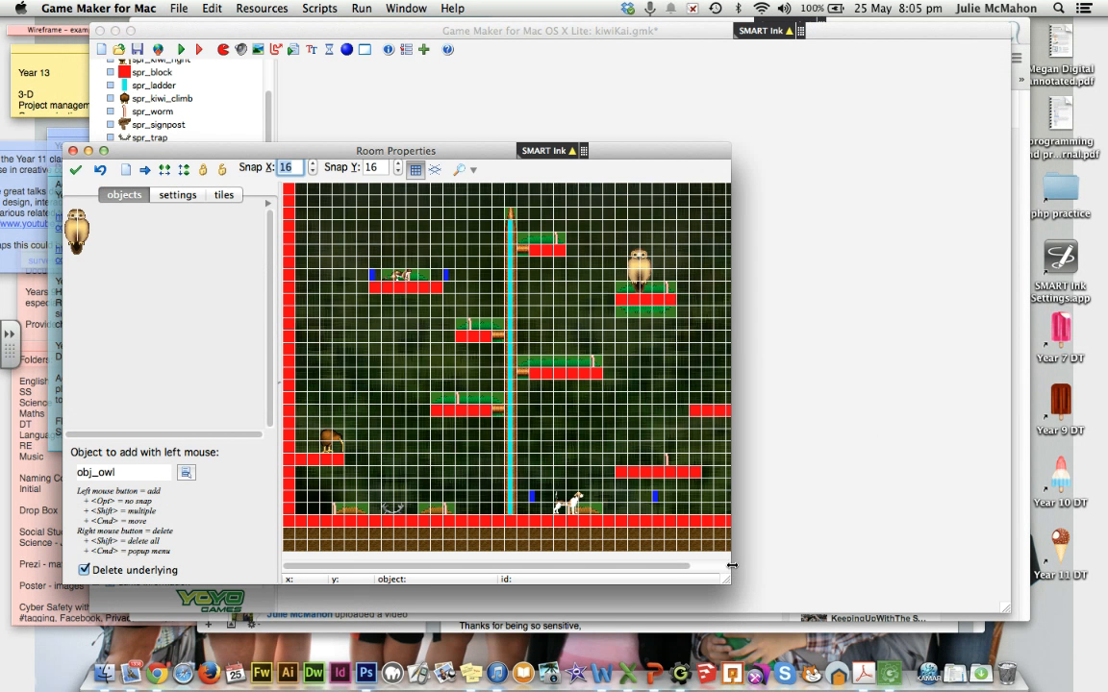
drag(728, 571, 894, 578)
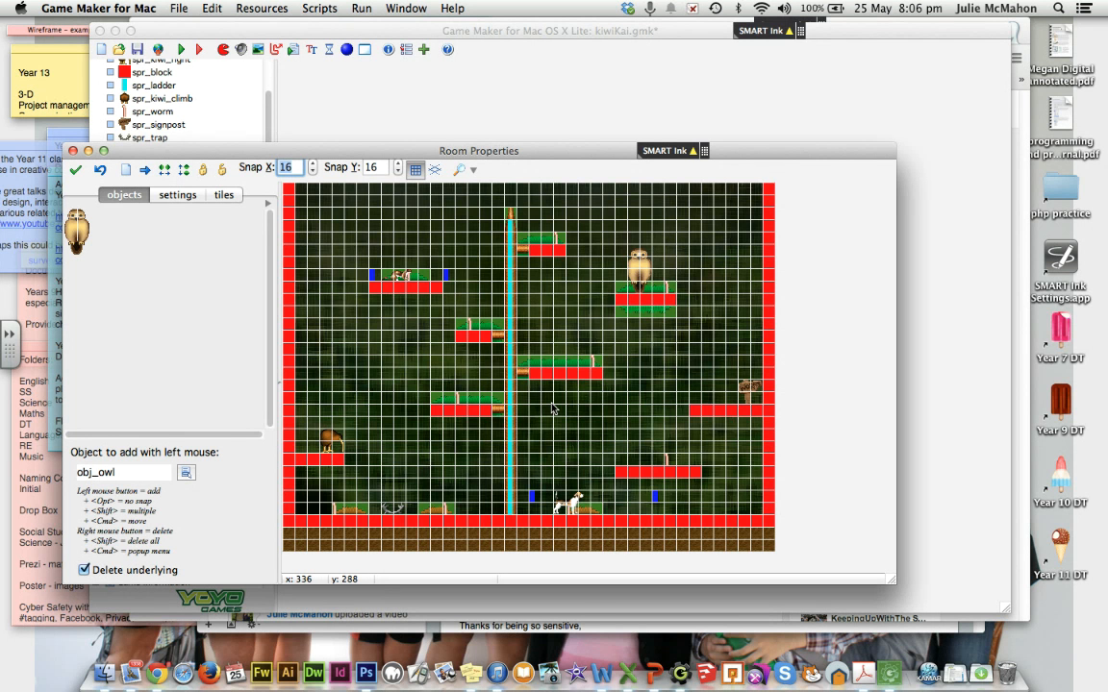
Review View 0's room area, screen port and object following settings, and close the room properties with OK
click(269, 204)
click(269, 204)
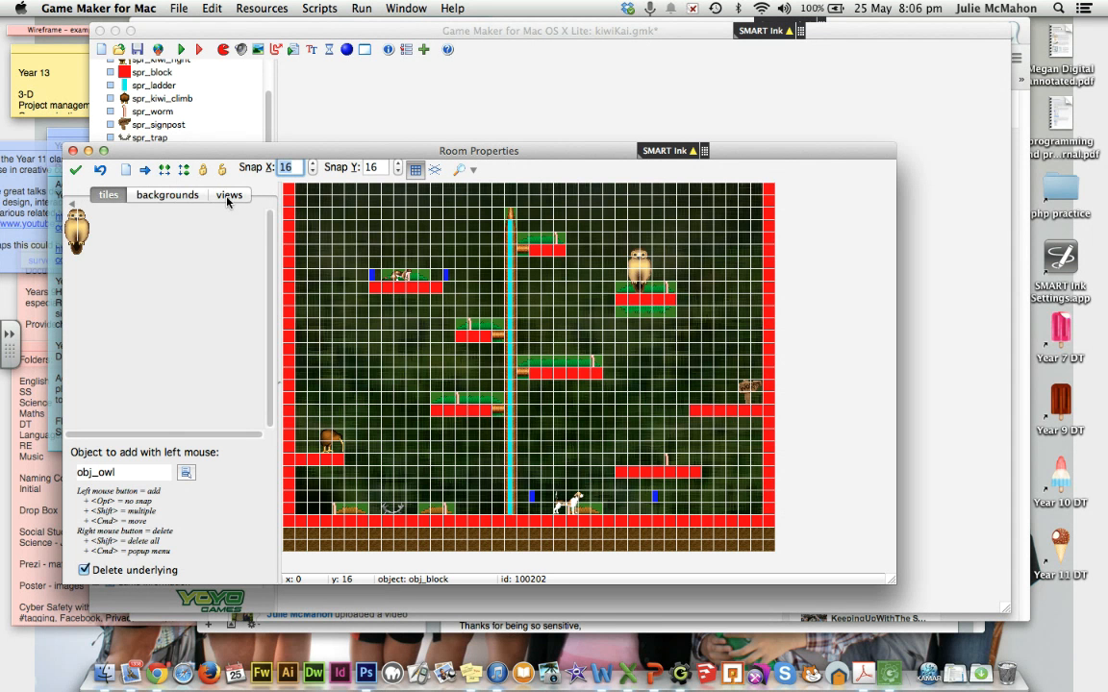
click(228, 197)
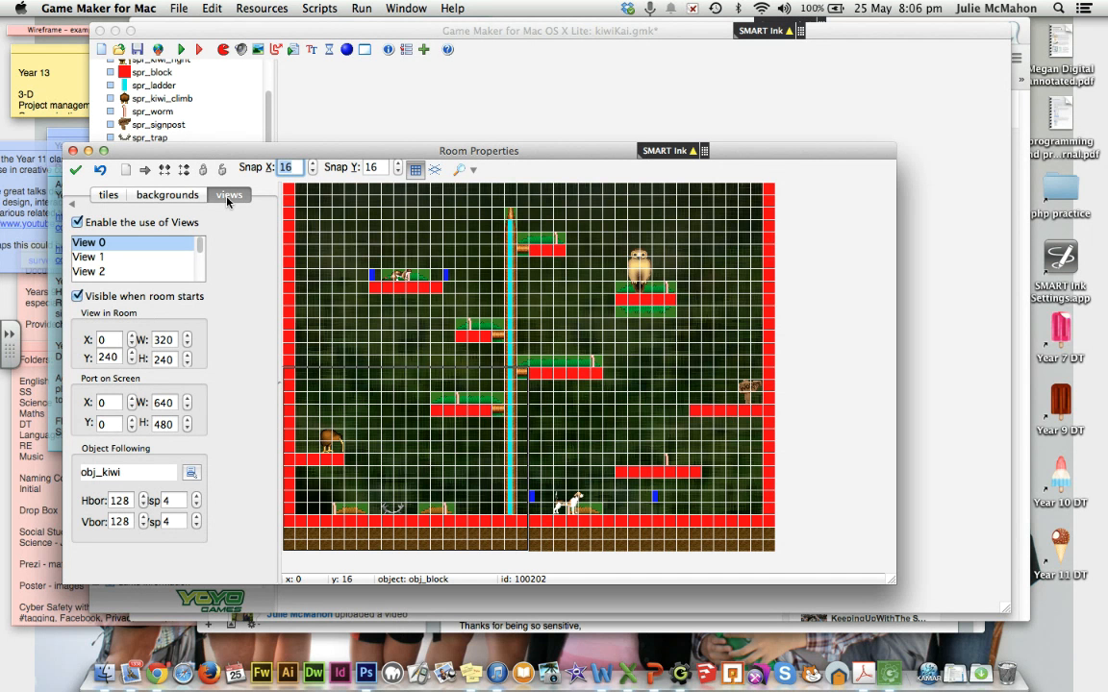
click(229, 196)
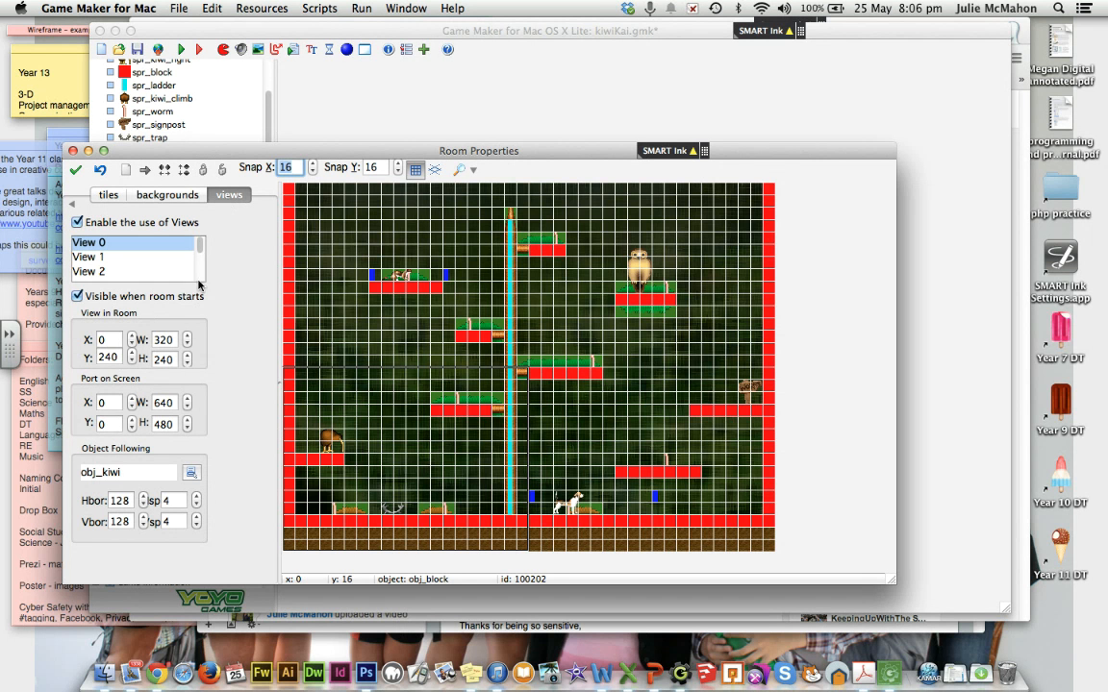
click(77, 171)
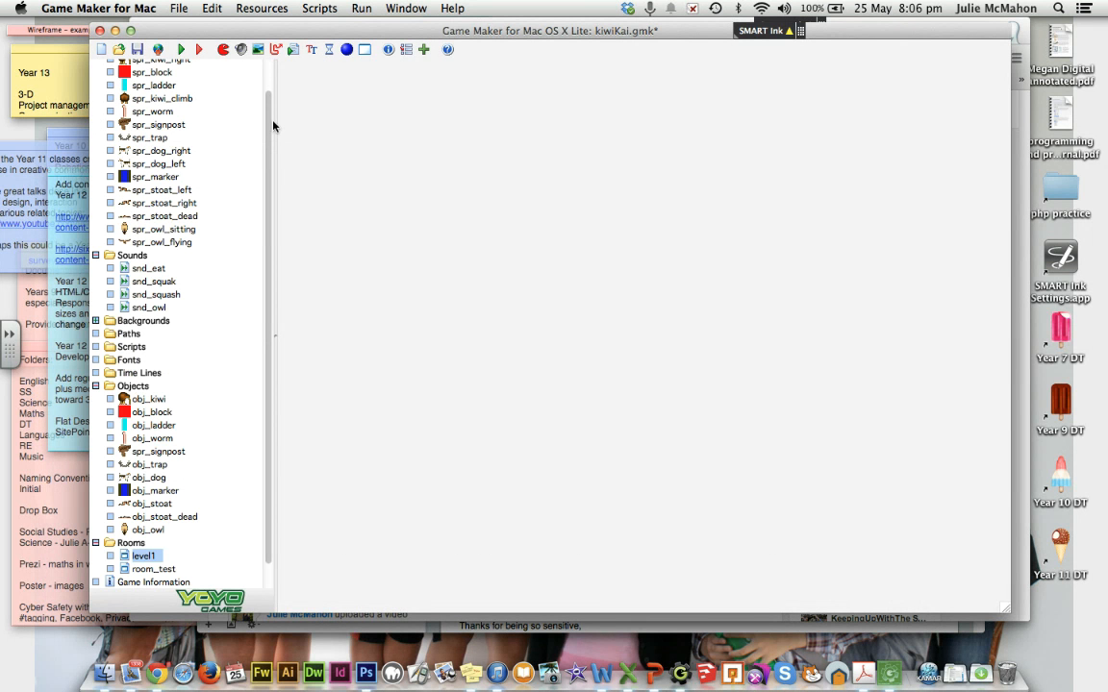